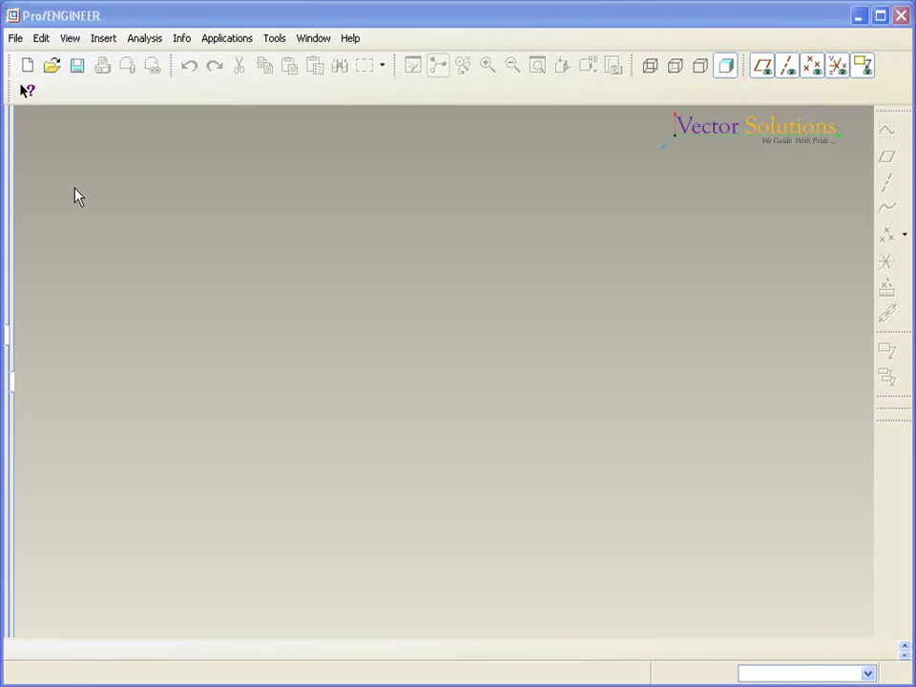
Step: Start a new assembly named ADJUSTABLE-JOINT with the default template turned off
click(28, 65)
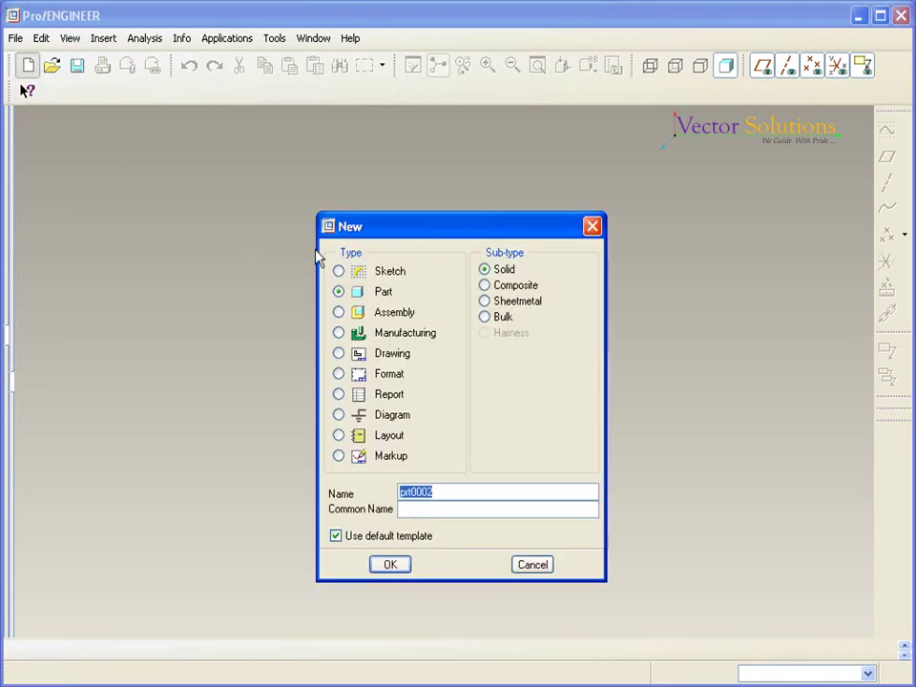
click(338, 313)
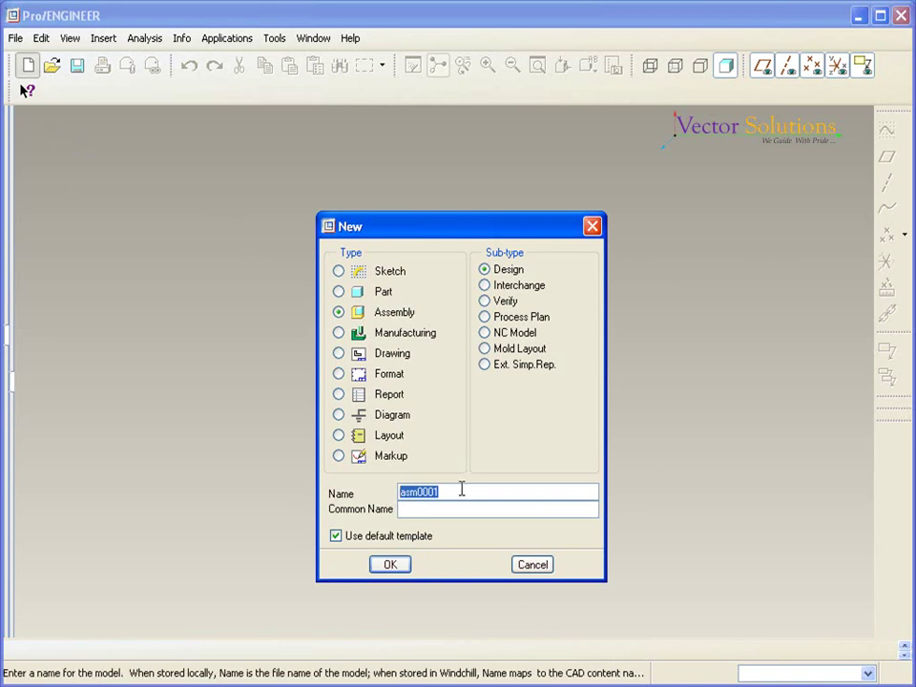
text(ADJUSTABLE-JOINT)
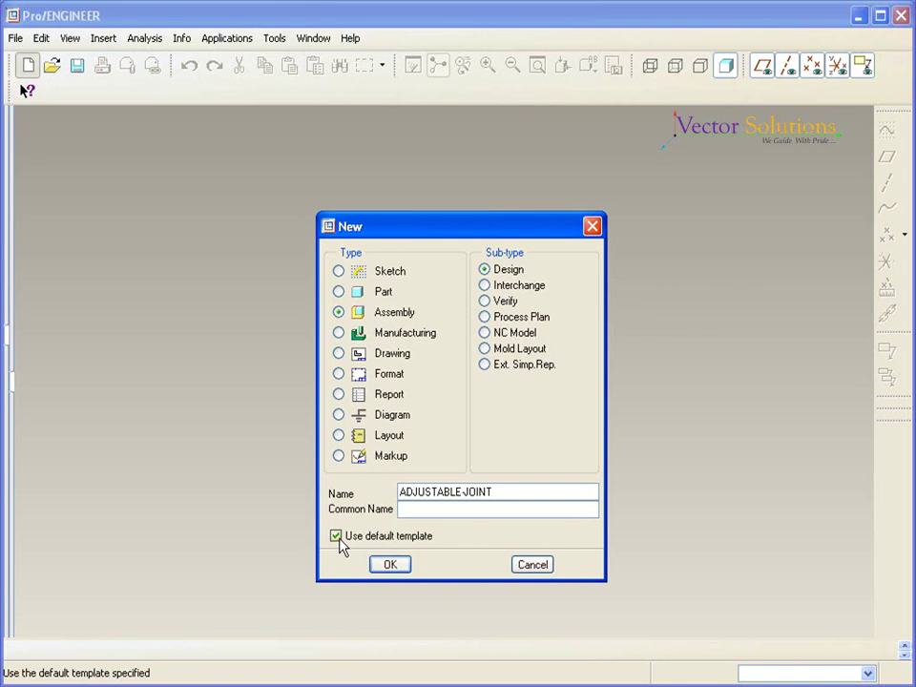
click(340, 542)
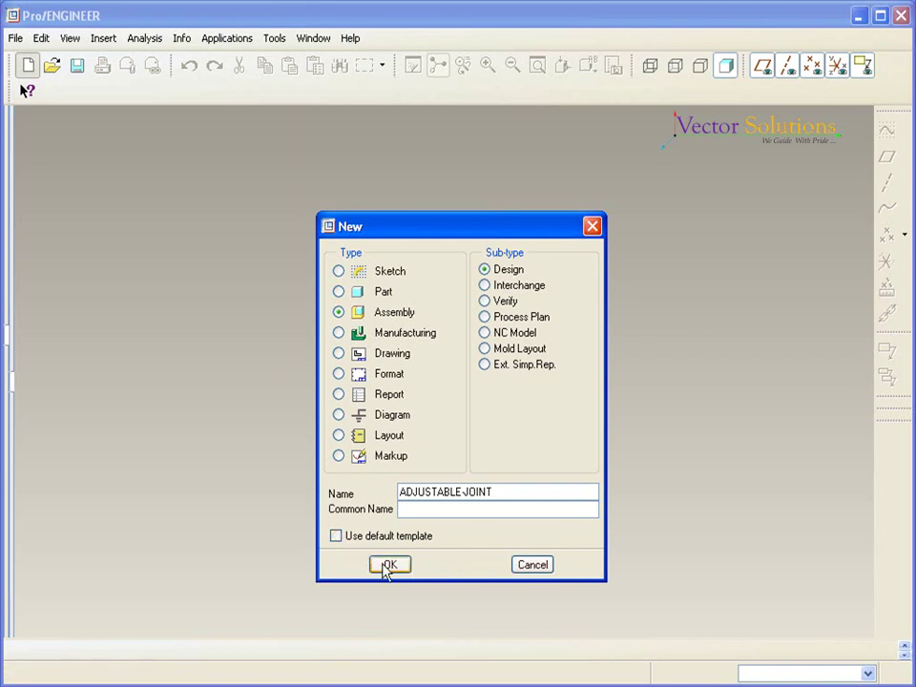
click(386, 567)
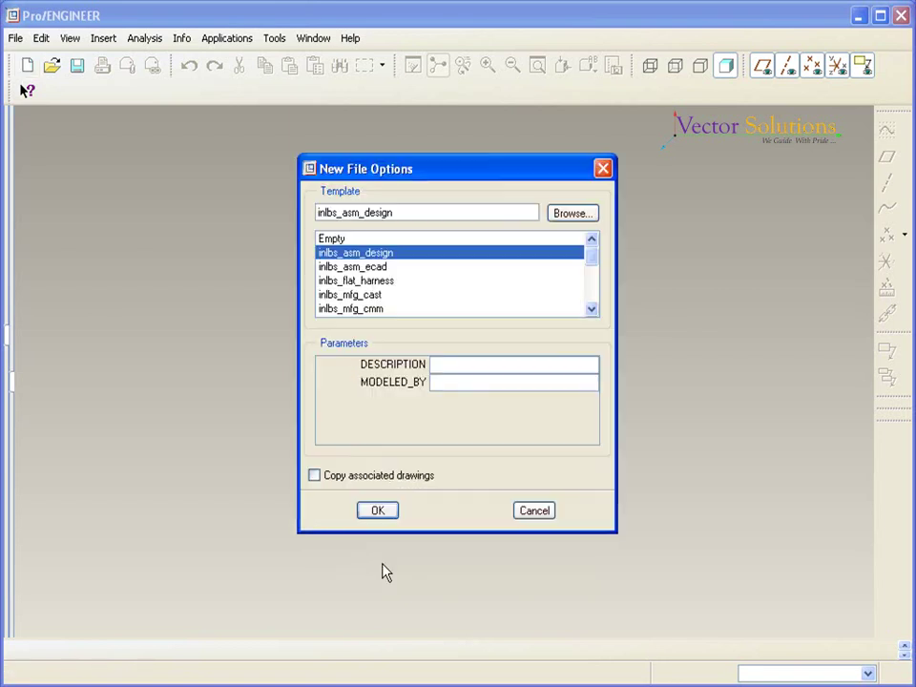
Step: Create the assembly from the mmns_asm_design template
click(592, 311)
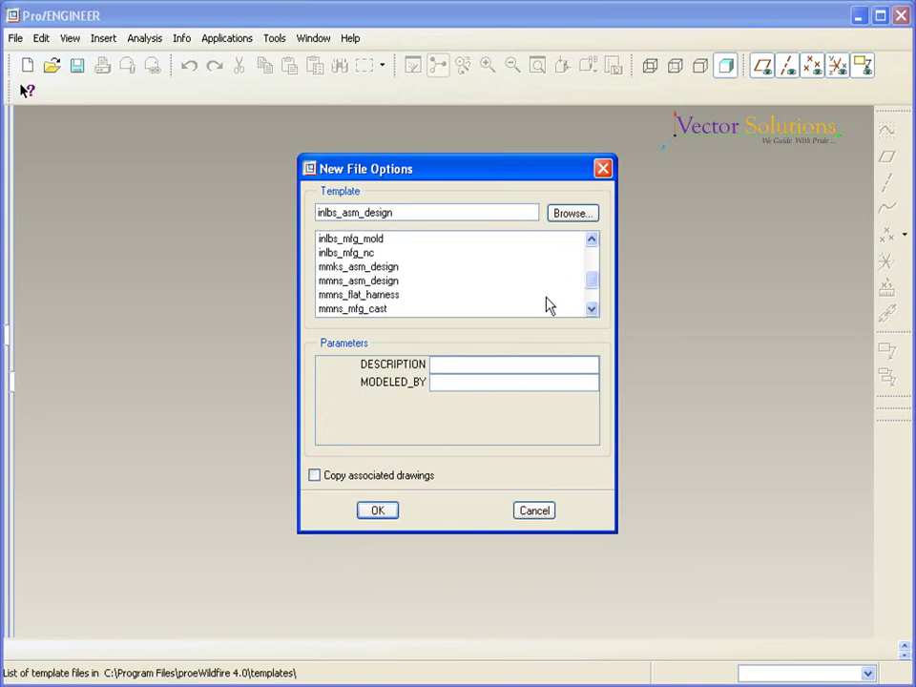
click(372, 282)
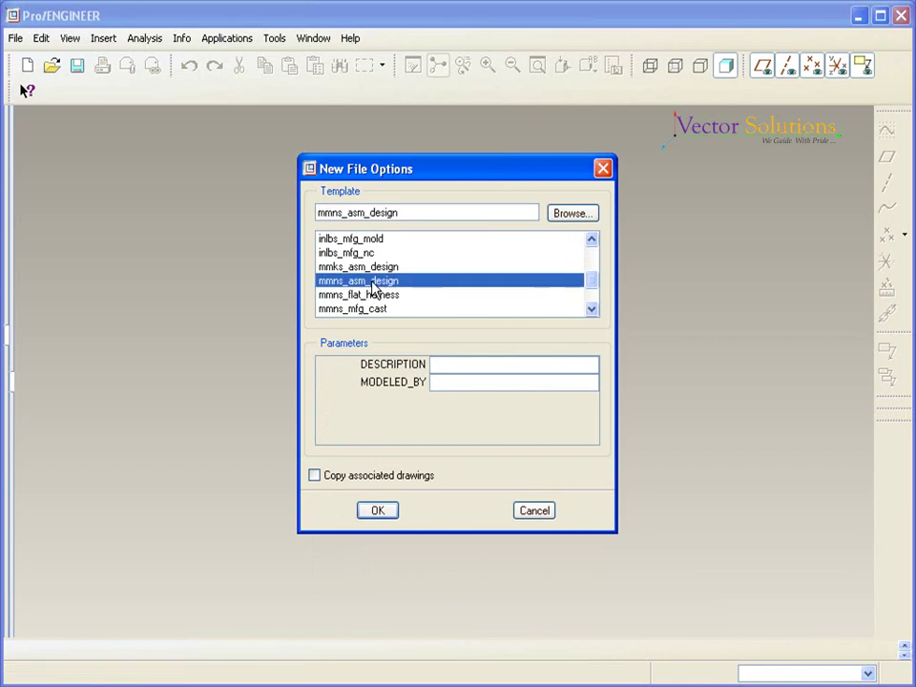
click(386, 512)
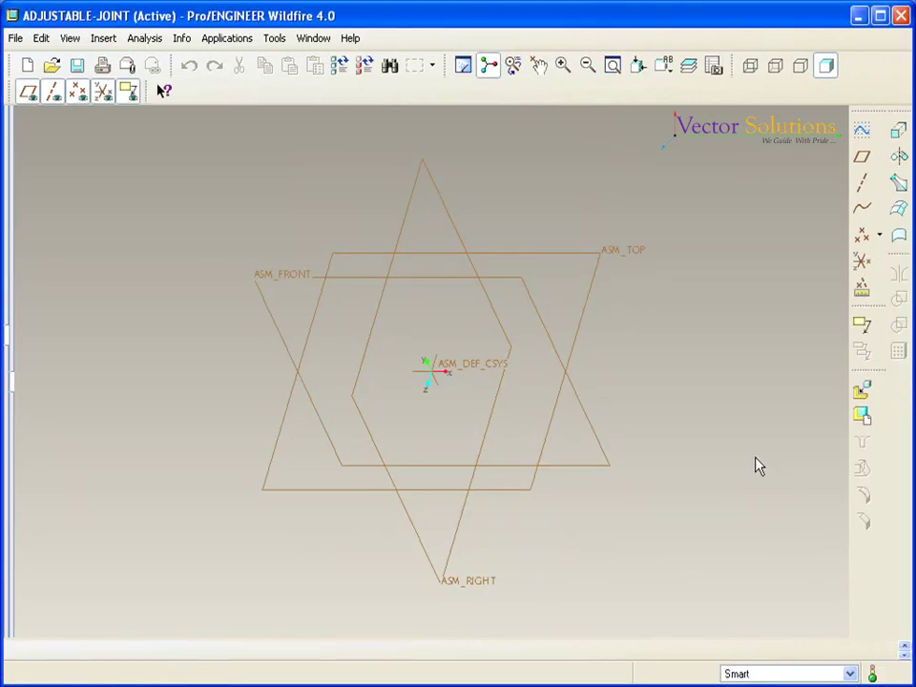
Step: Assemble 1-coupler.prt with a Default constraint, then orbit to view it lengthwise
click(863, 391)
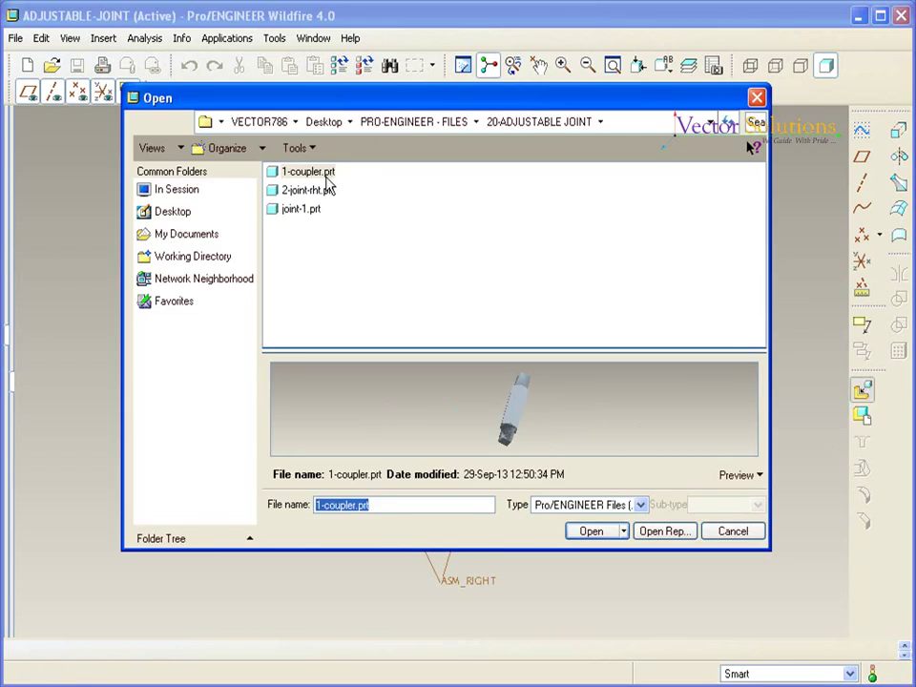
click(318, 176)
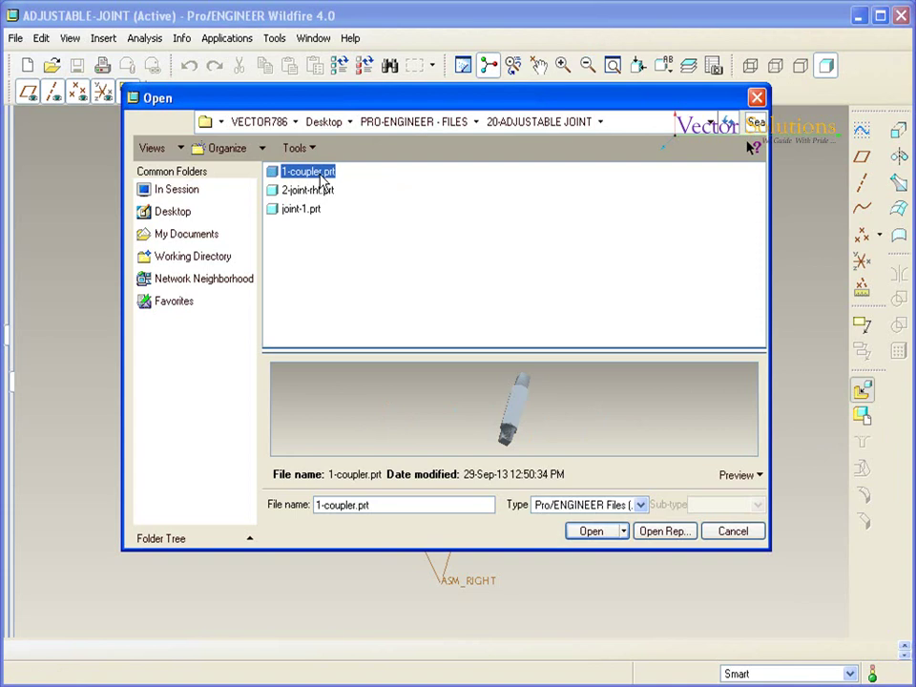
click(596, 535)
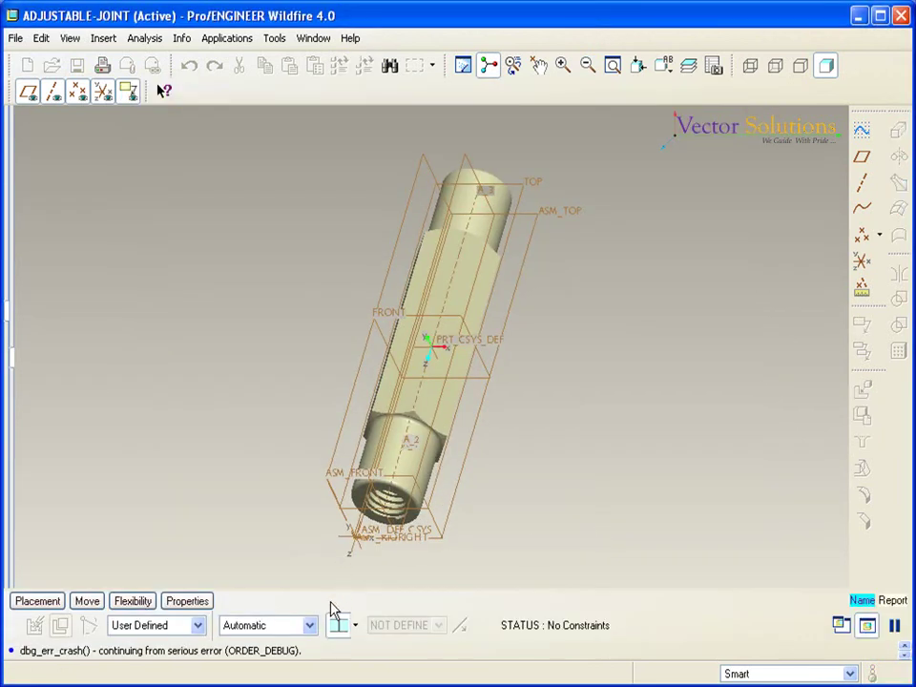
click(310, 625)
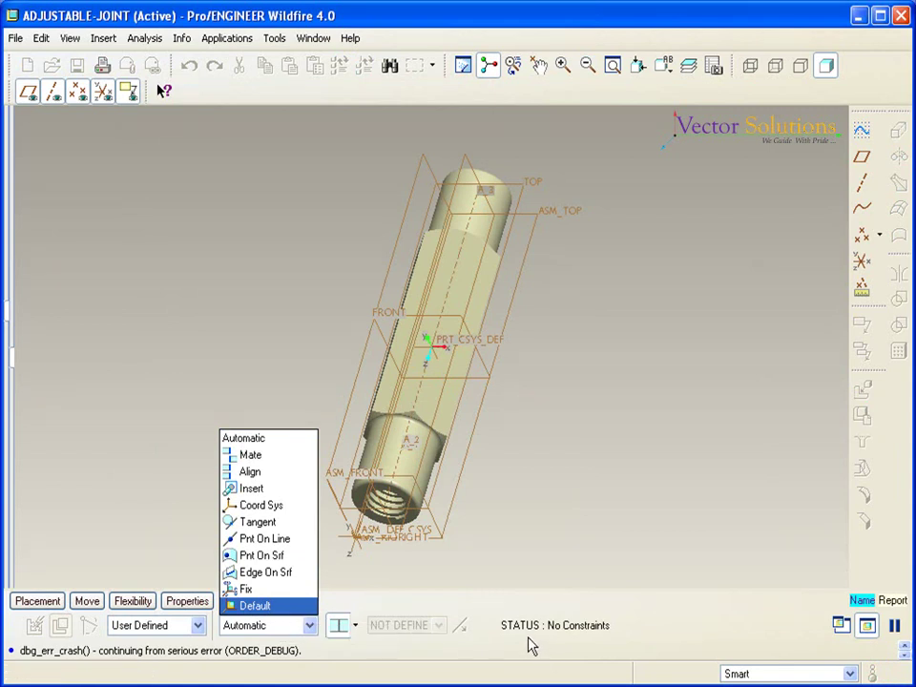
click(286, 609)
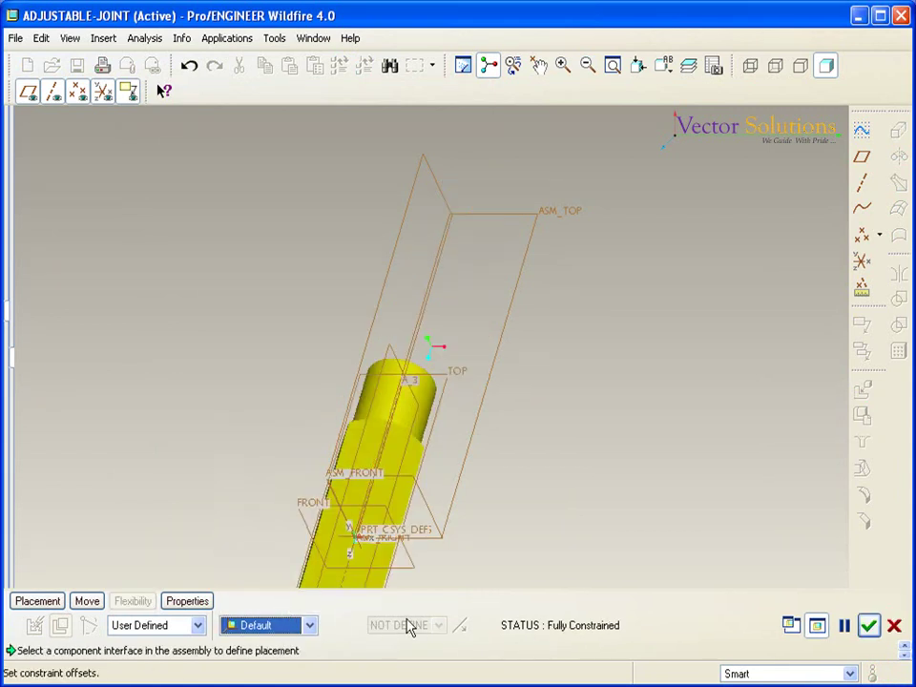
click(870, 626)
mouse_move(681, 429)
middle_down()
mouse_move(618, 376)
mouse_move(536, 451)
mouse_move(580, 476)
mouse_move(589, 468)
middle_up()
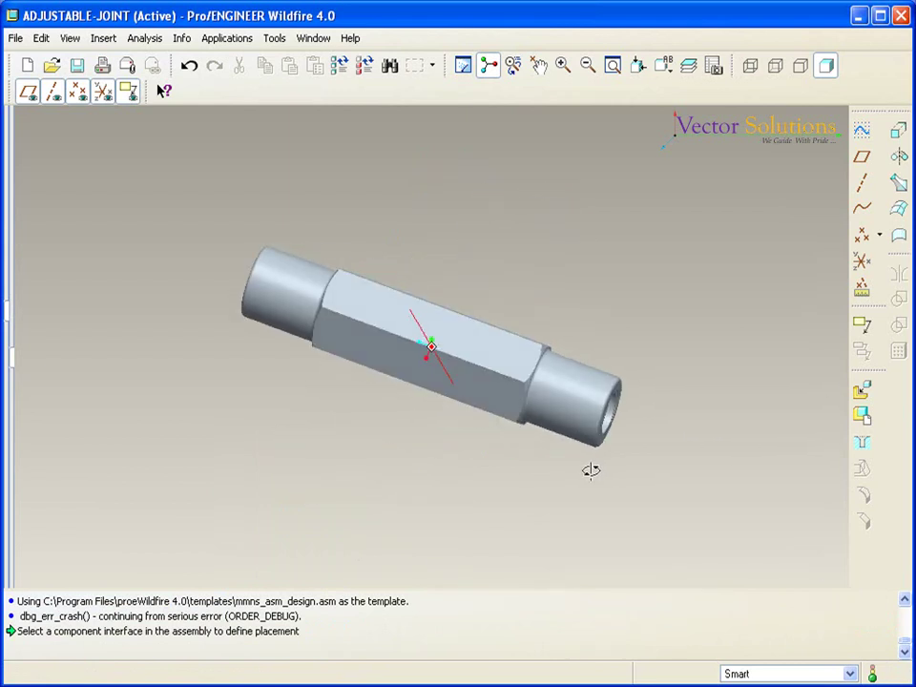
Step: Load the threaded rod 2-joint-rht.prt as the next component
click(861, 393)
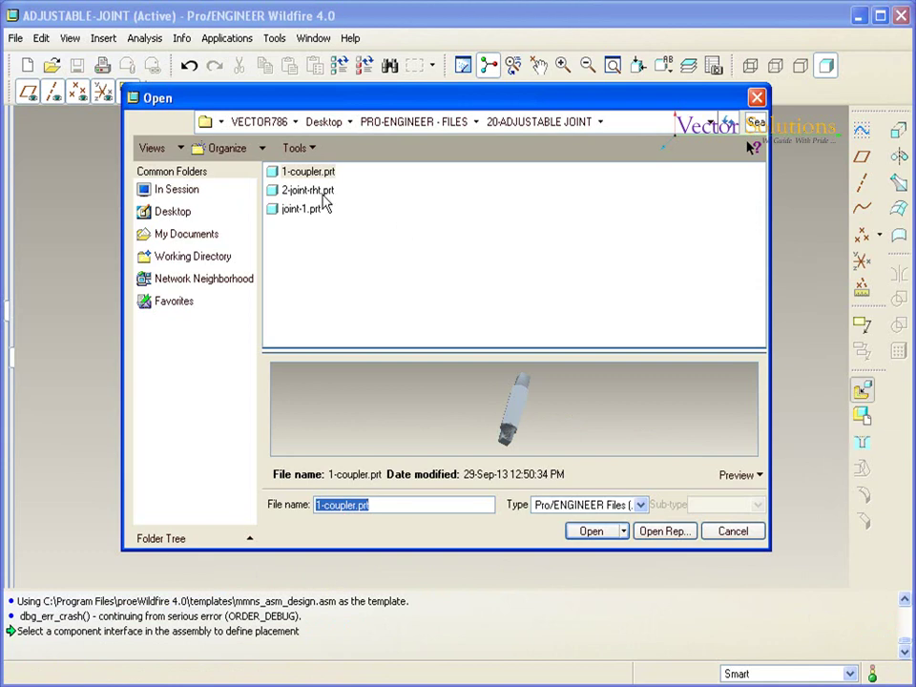
click(321, 195)
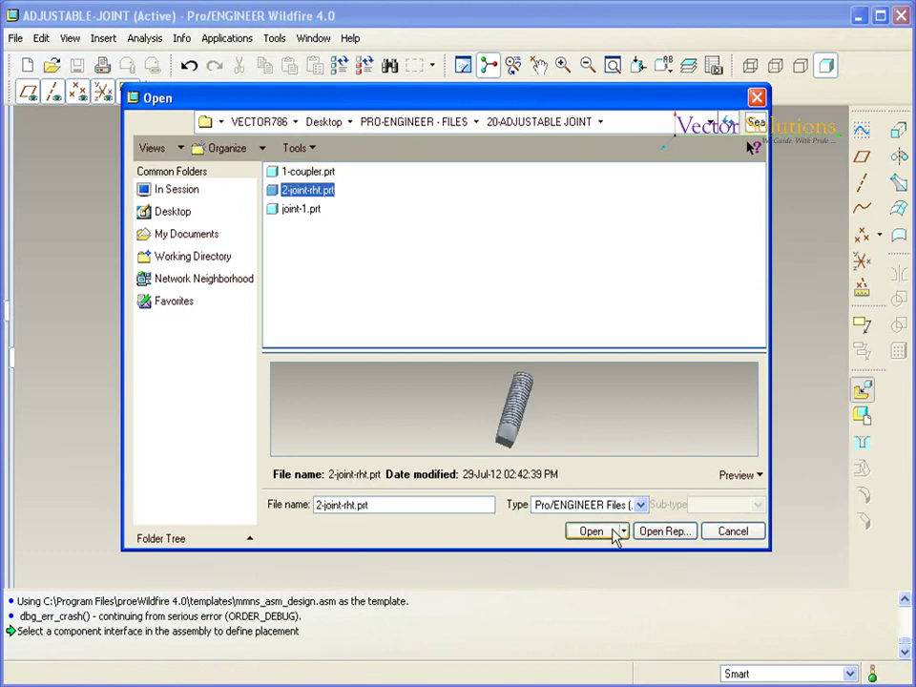
click(608, 532)
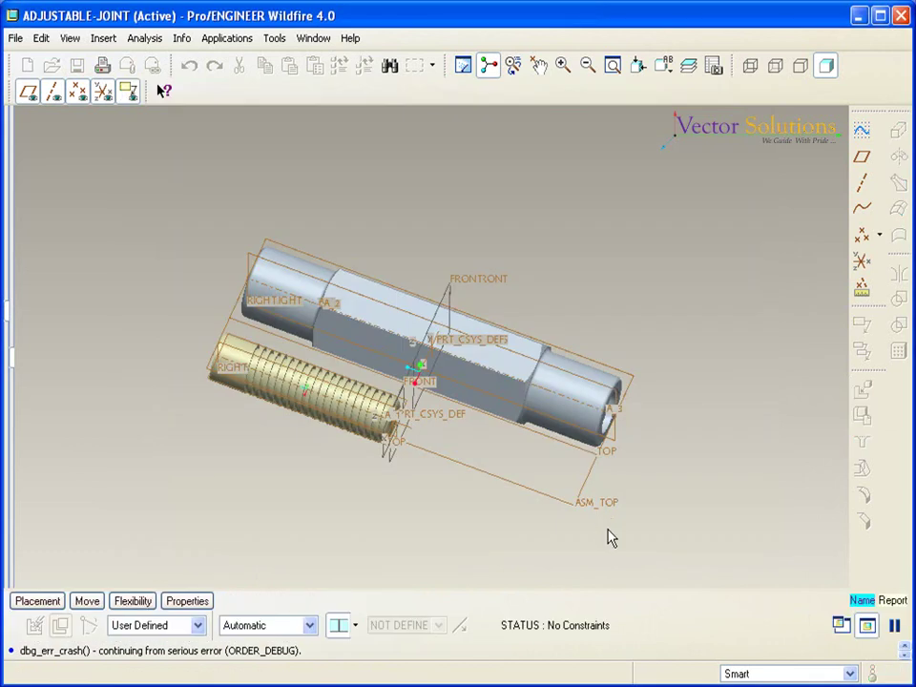
Step: Add an Align constraint between the 2-joint-rht.prt axis and the coupler's axis
click(52, 604)
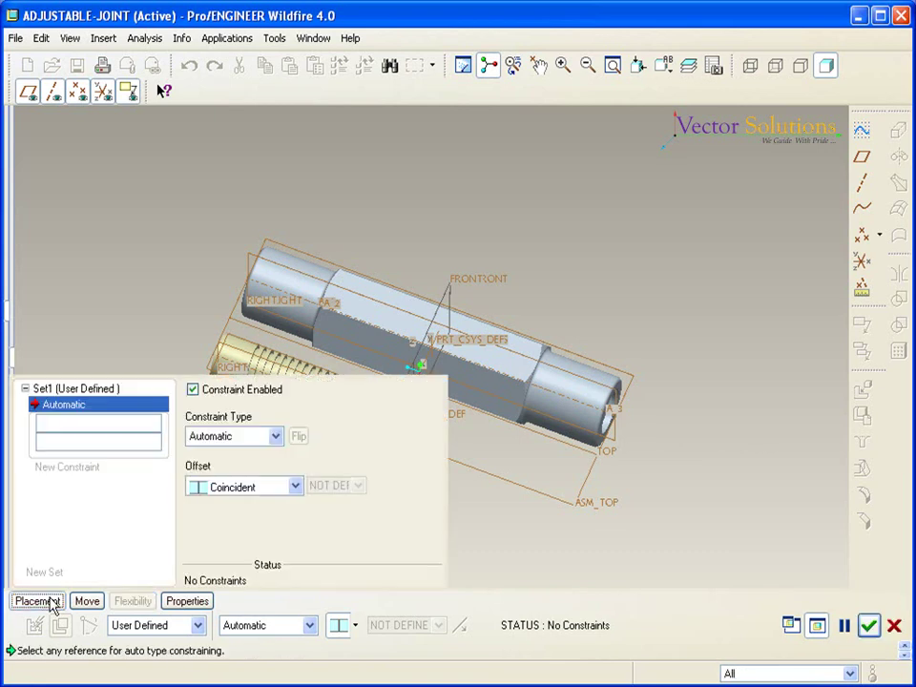
click(275, 438)
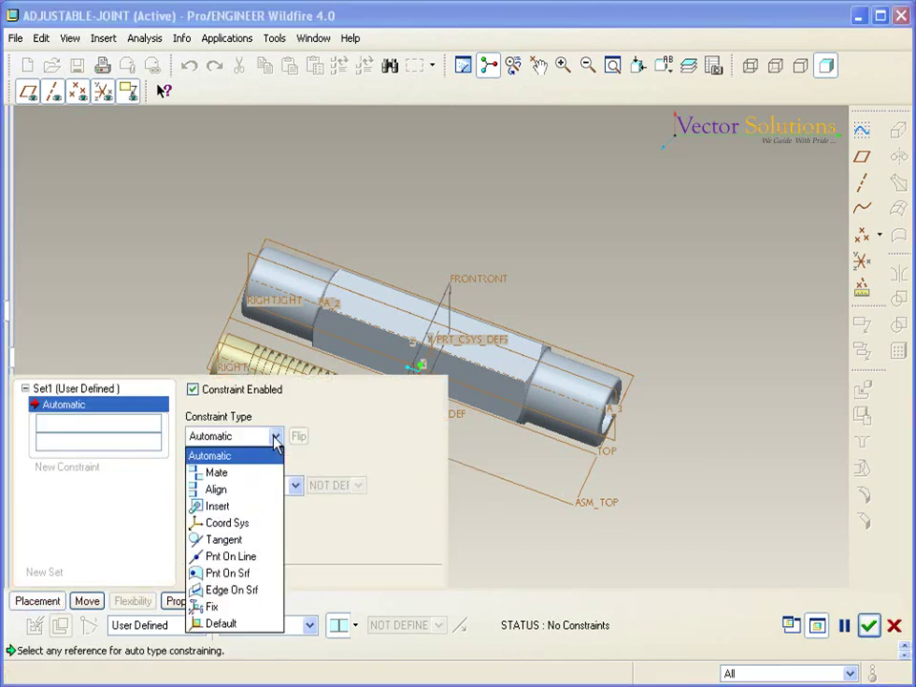
click(235, 491)
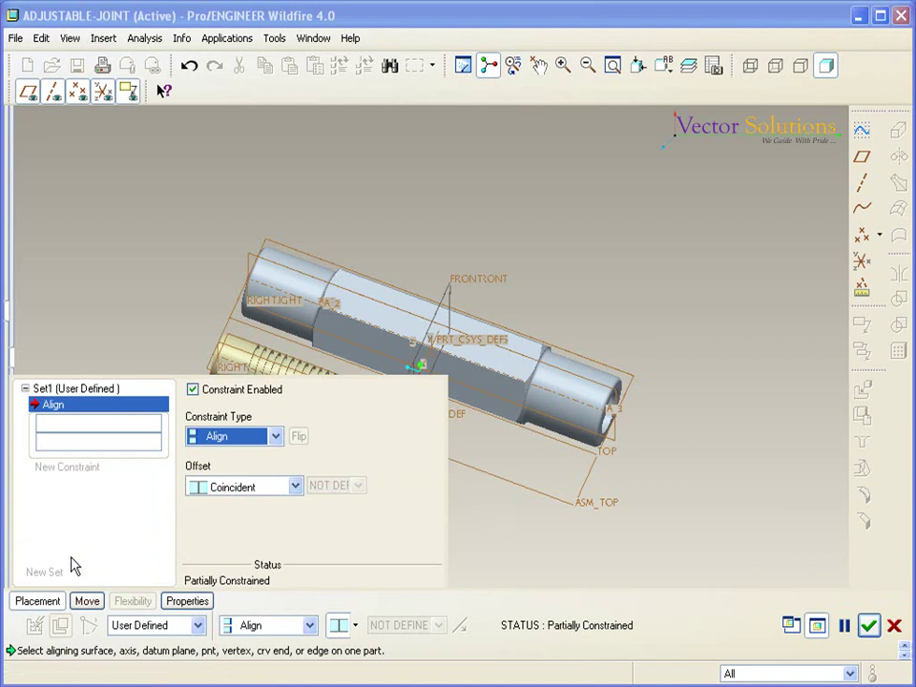
click(38, 603)
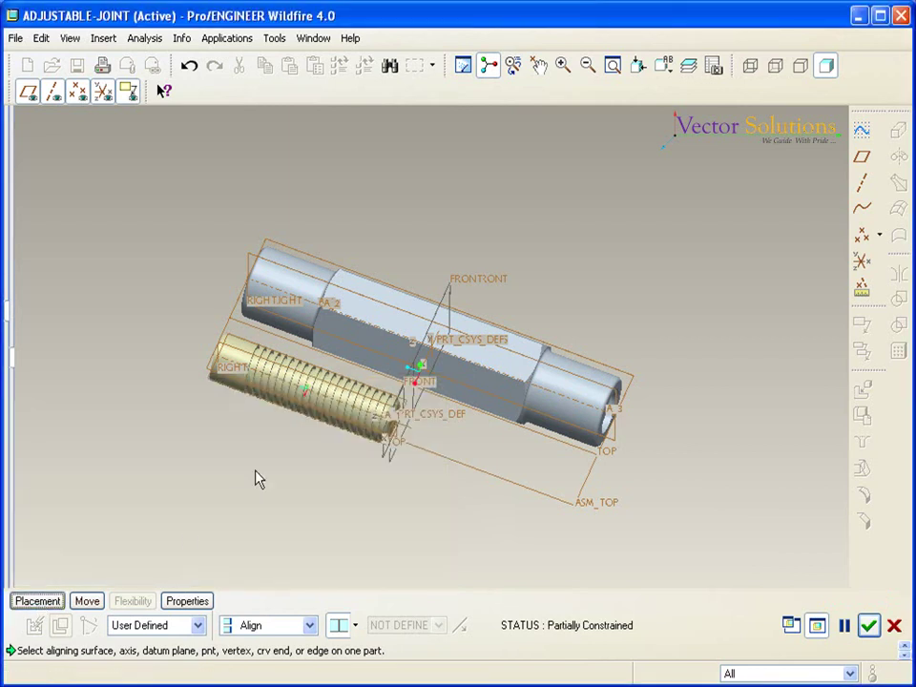
click(310, 401)
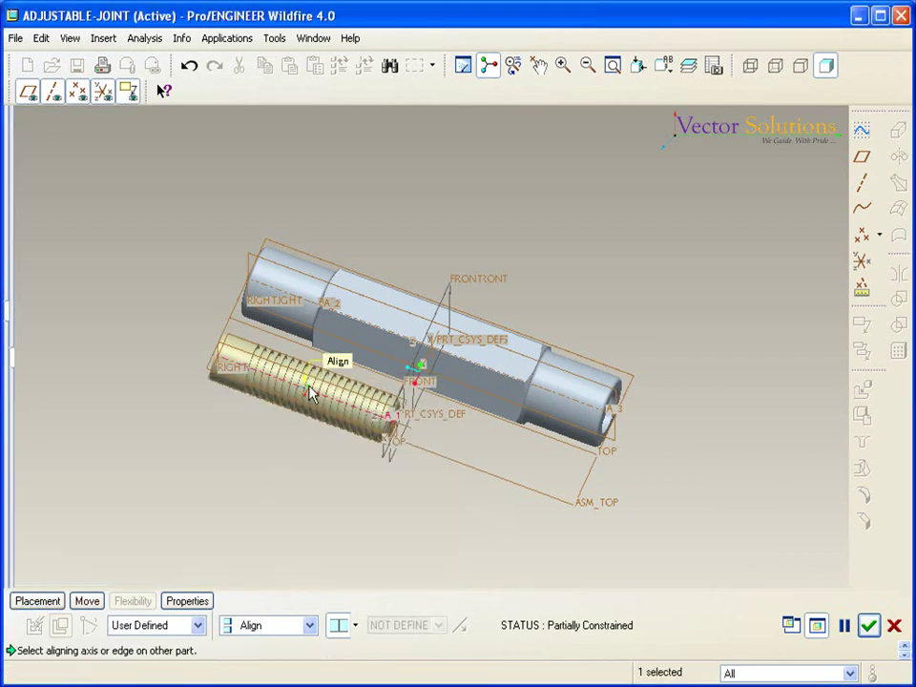
click(310, 306)
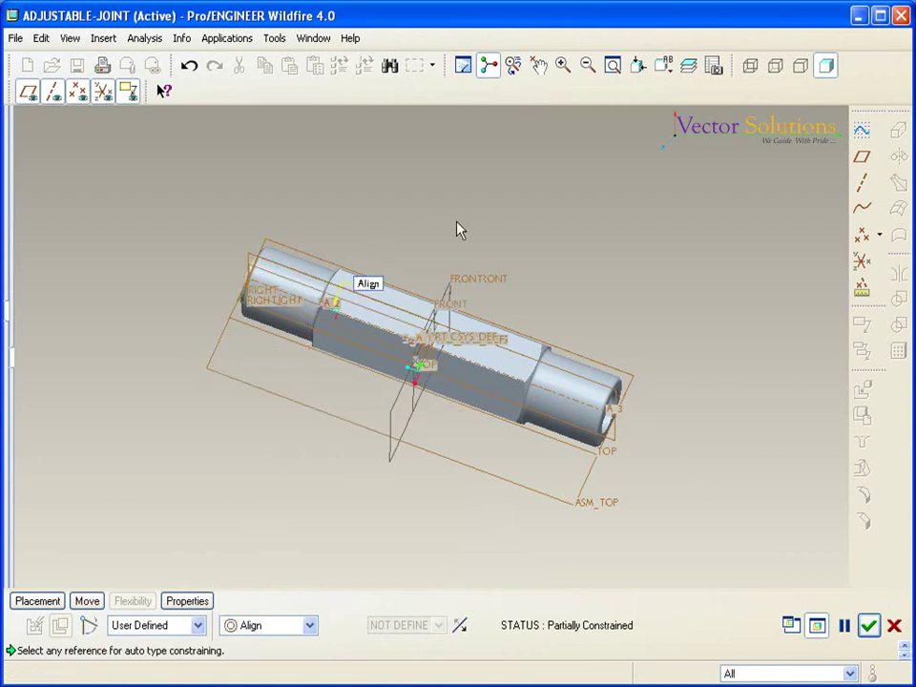
click(88, 601)
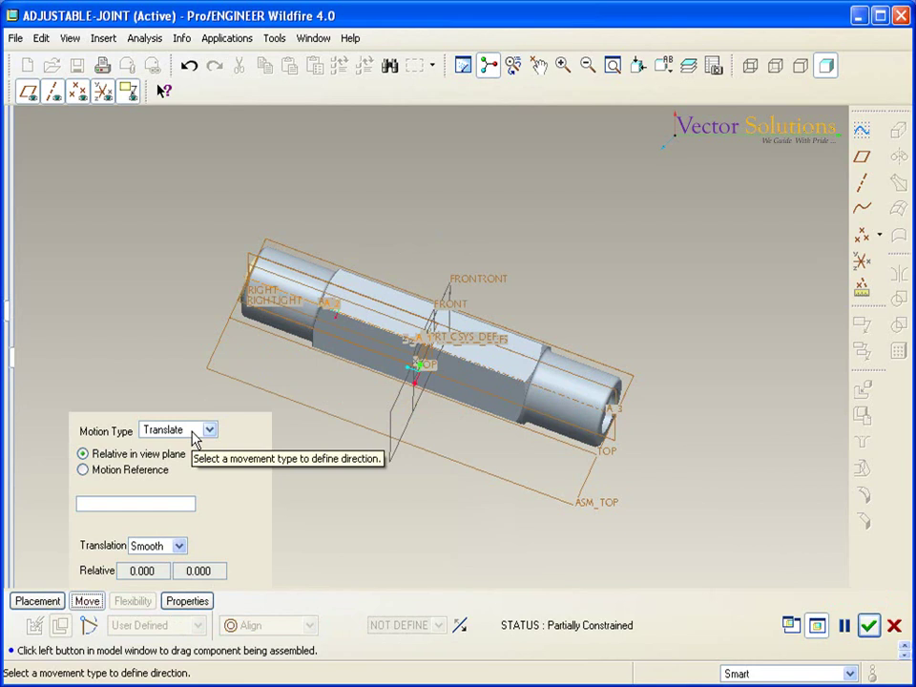
Step: Slide the aligned rod along its axis into the coupler's left end
click(280, 303)
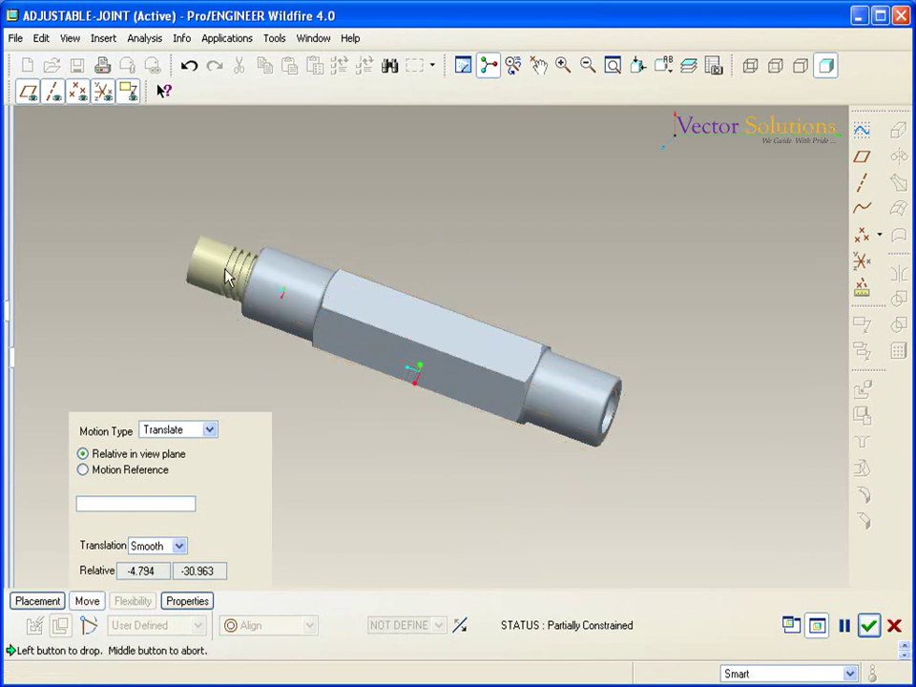
click(229, 276)
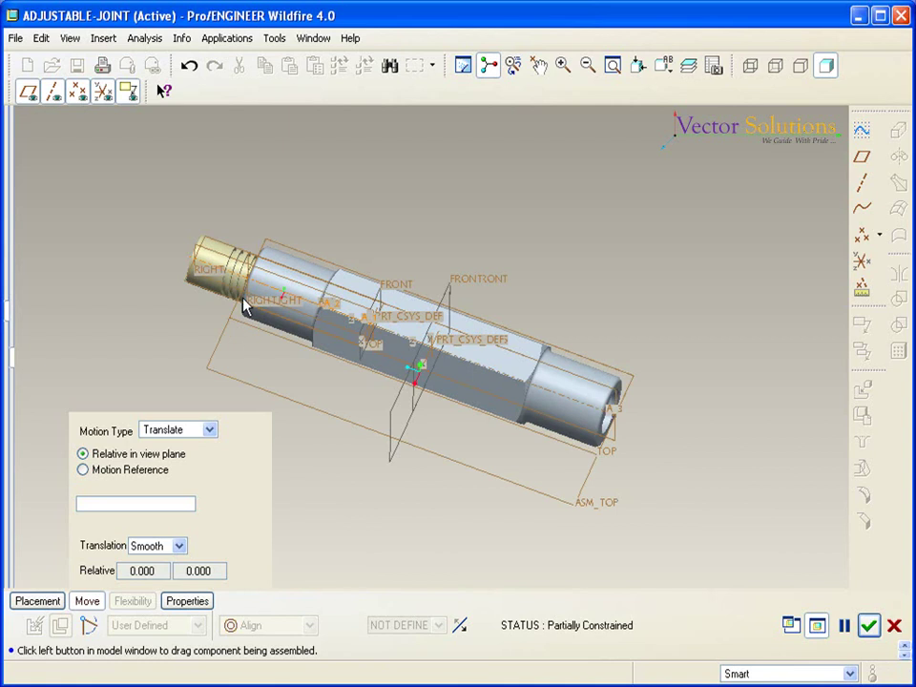
click(89, 602)
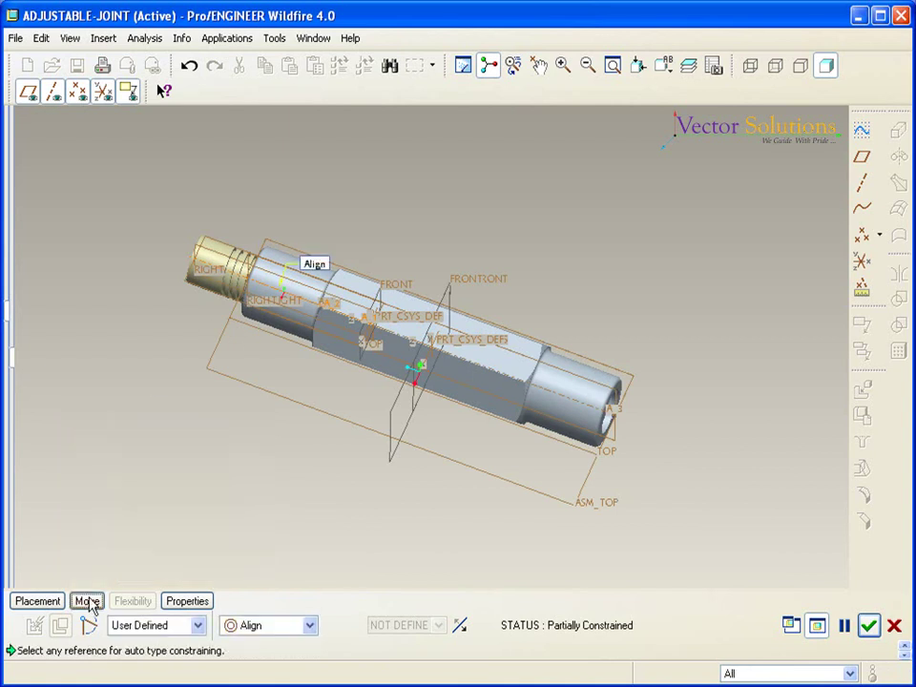
Step: Add a second constraint of type Fix to hold the rod in place
click(39, 602)
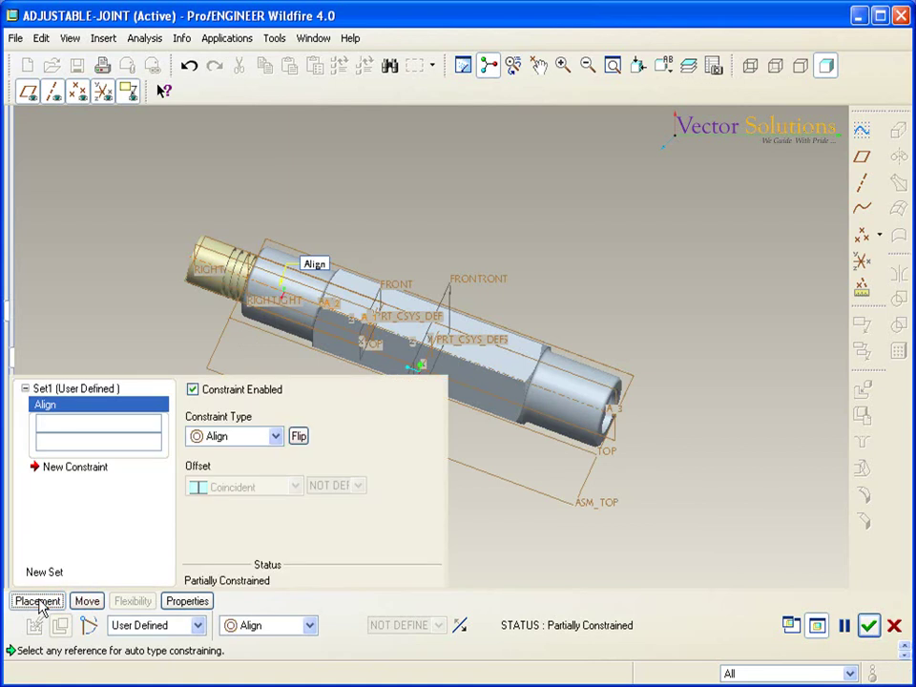
click(86, 470)
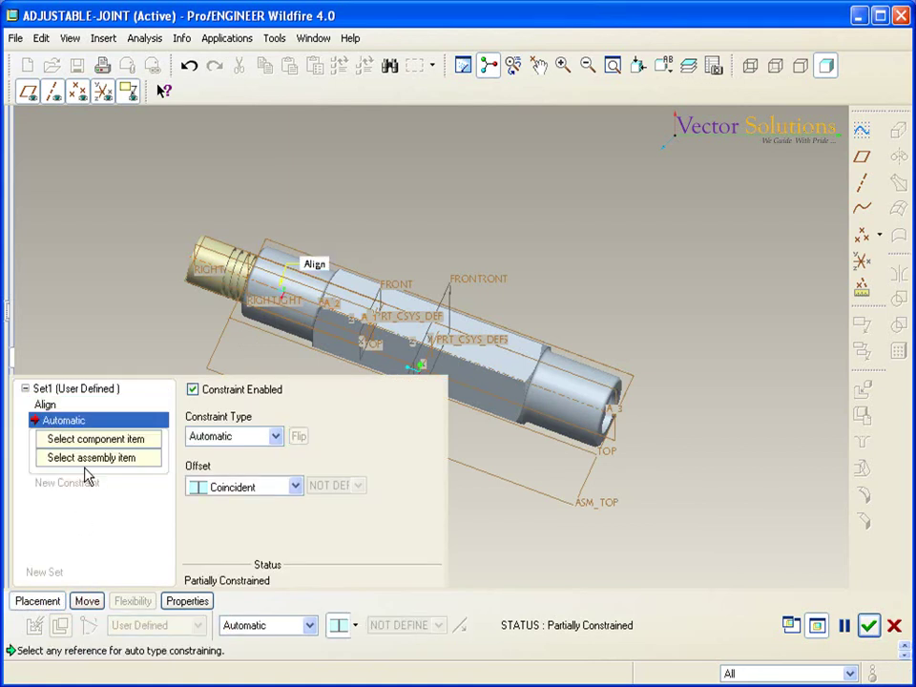
click(274, 436)
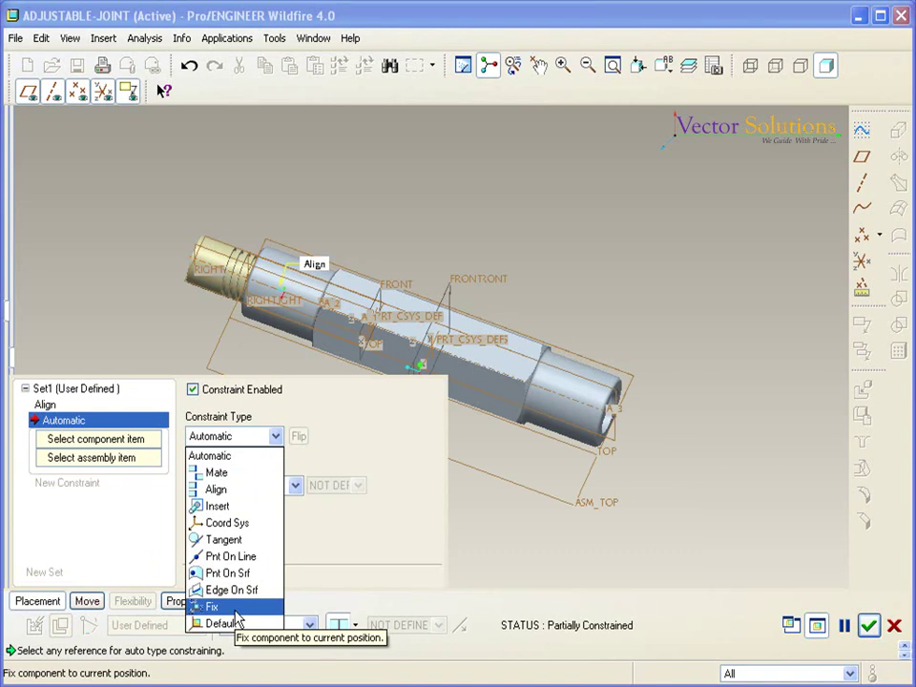
click(235, 611)
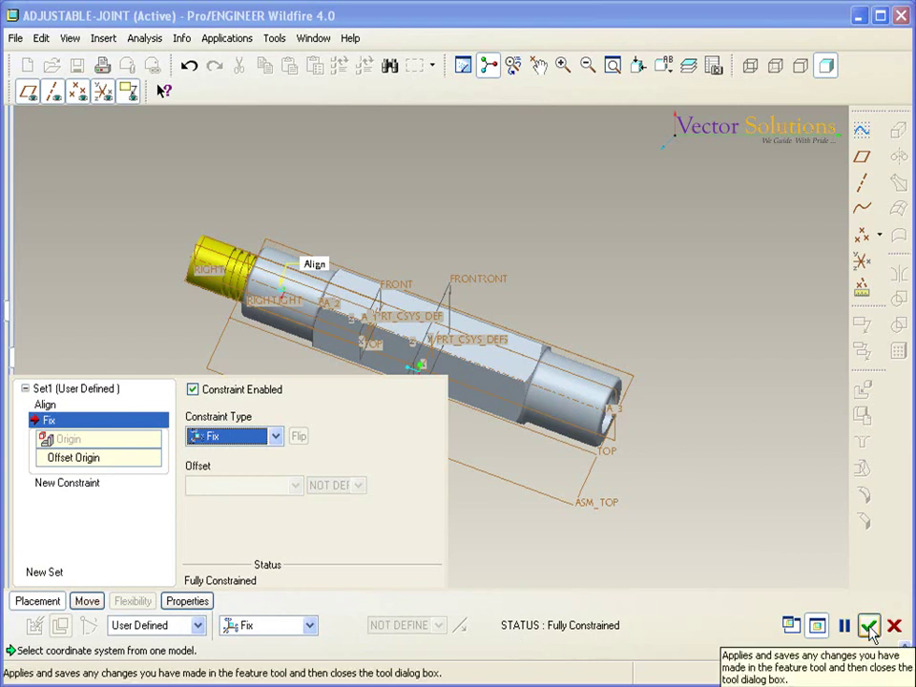
Step: Finish the first rod's placement and load joint-1.prt as the next component
click(868, 626)
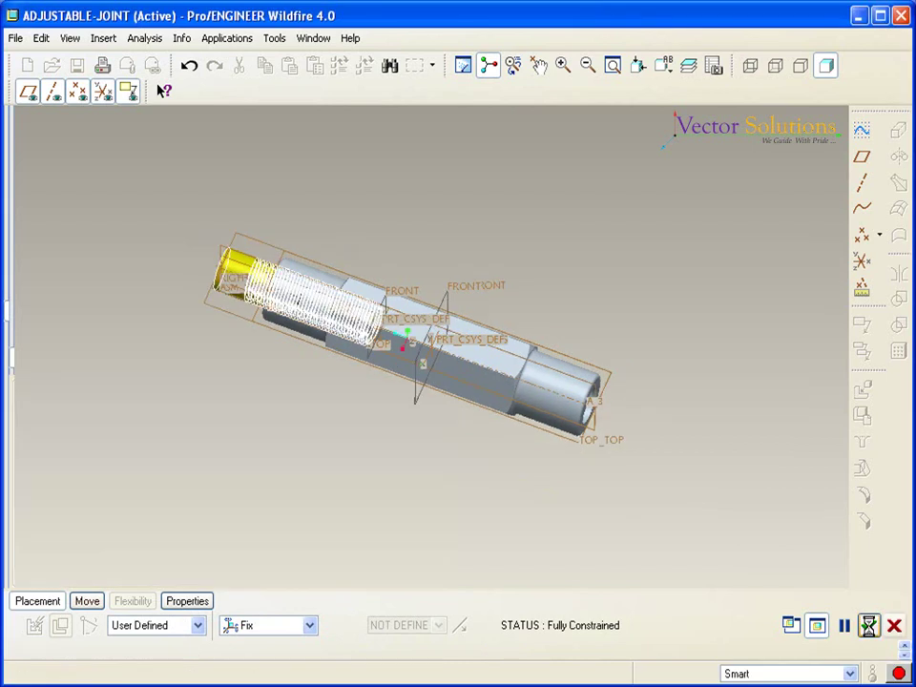
key(ctrl+z)
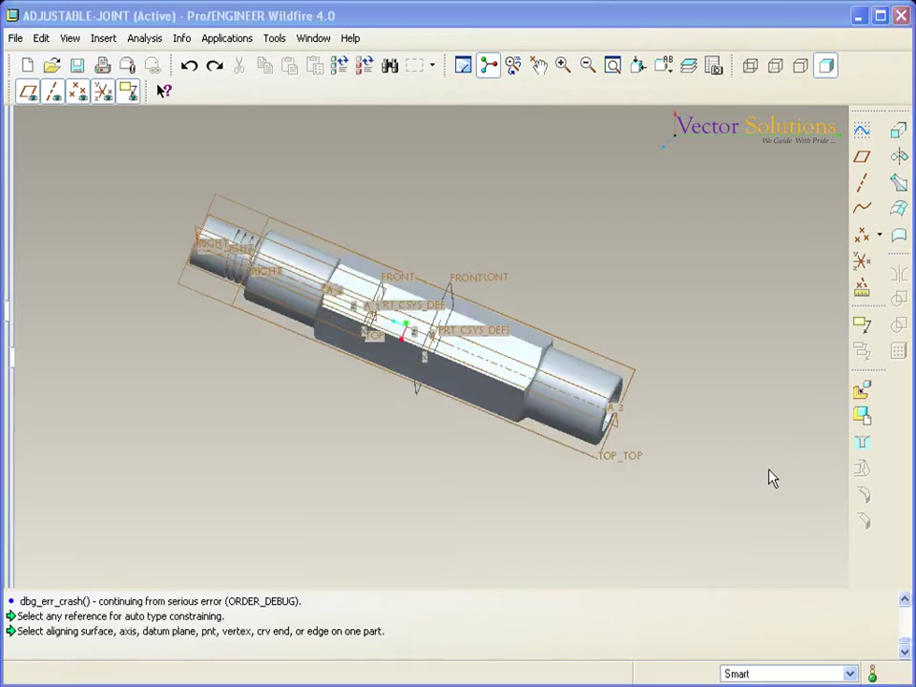
click(863, 390)
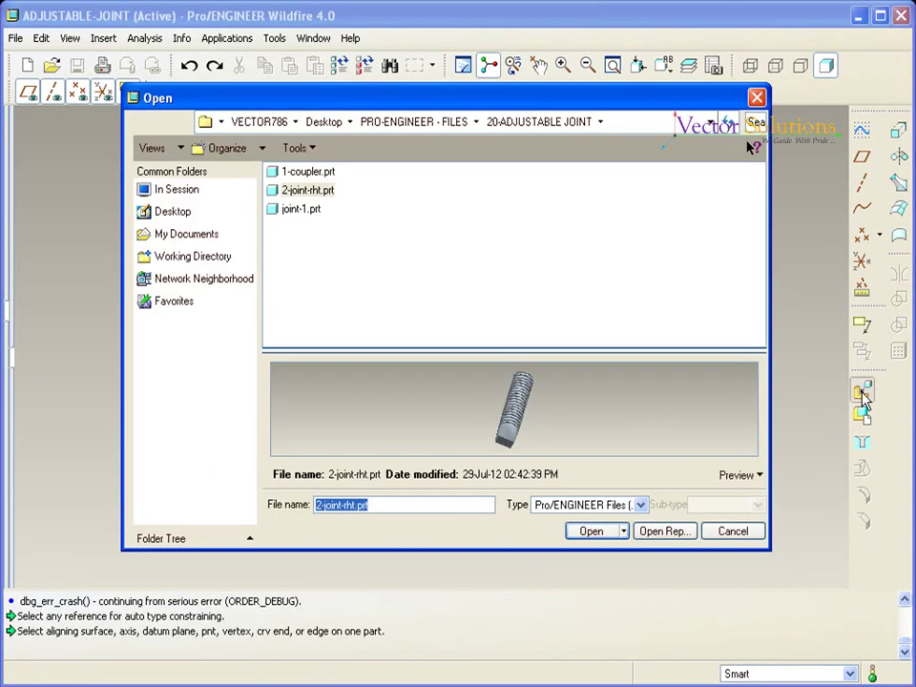
click(302, 209)
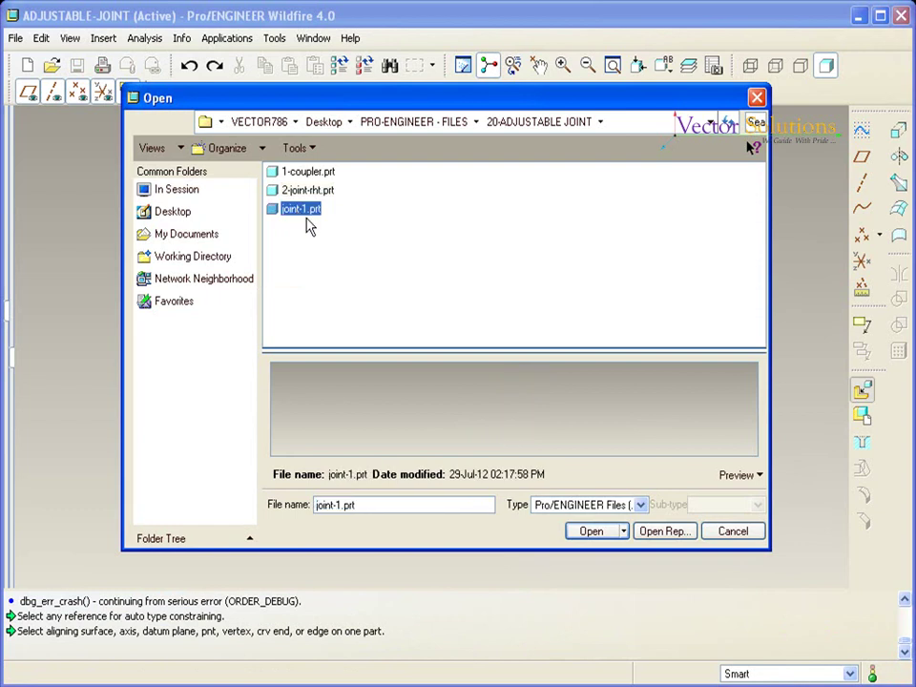
click(605, 535)
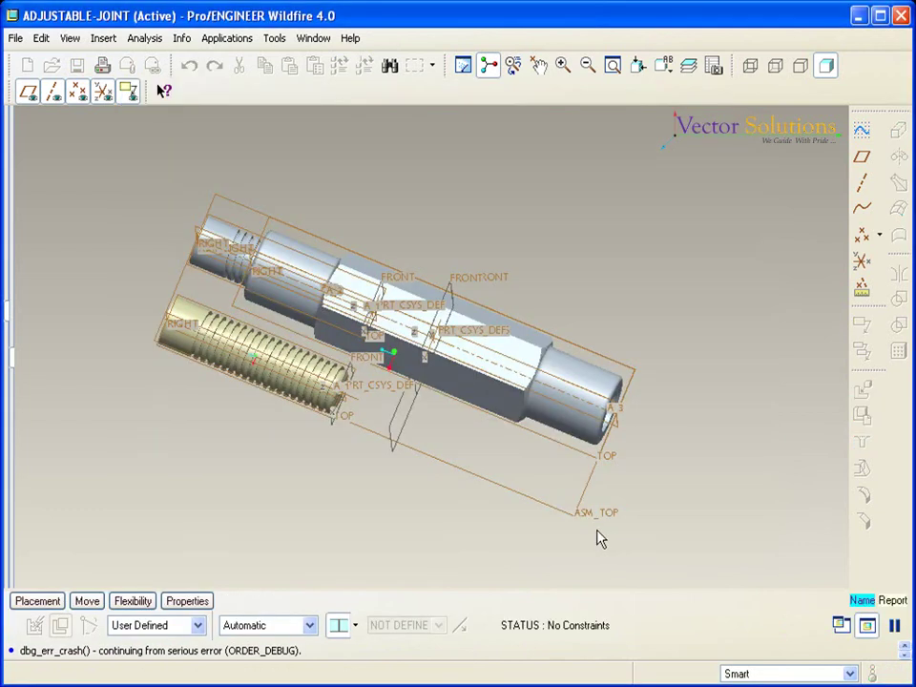
Step: Align joint-1.prt's axis with the coupler's axis using an Align constraint
click(36, 602)
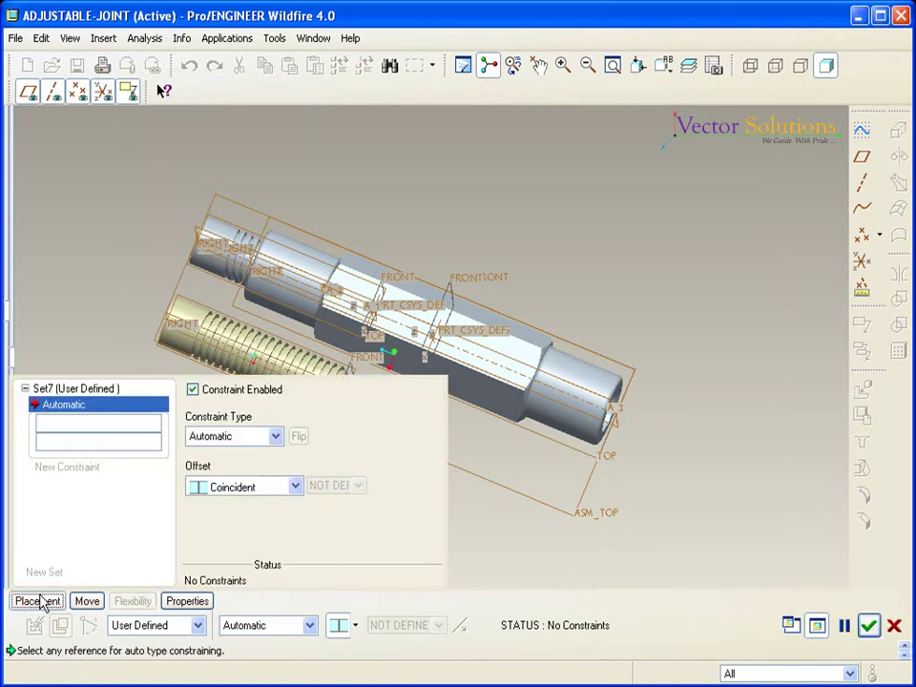
click(276, 436)
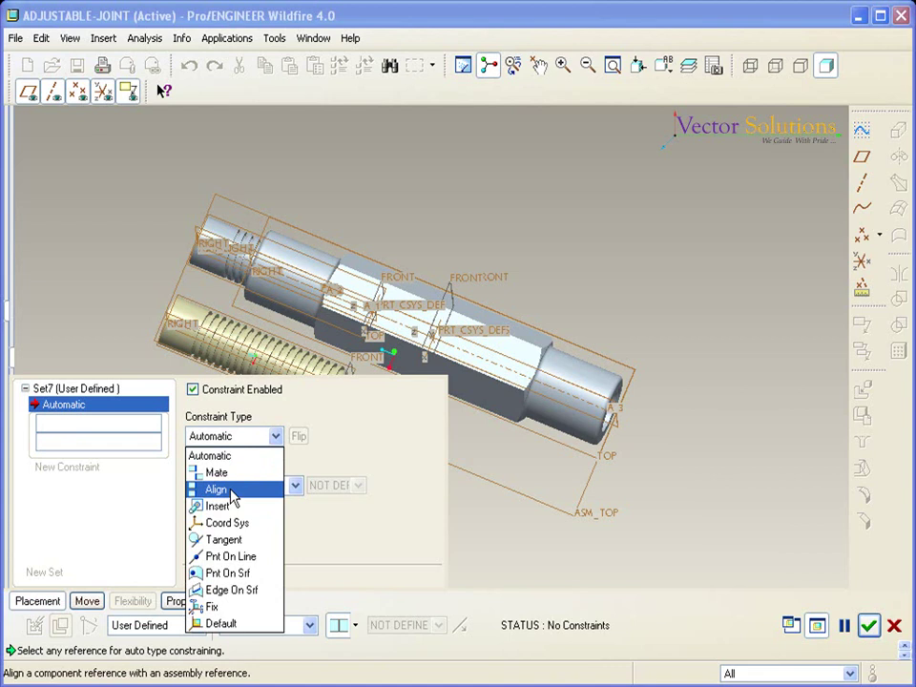
click(215, 489)
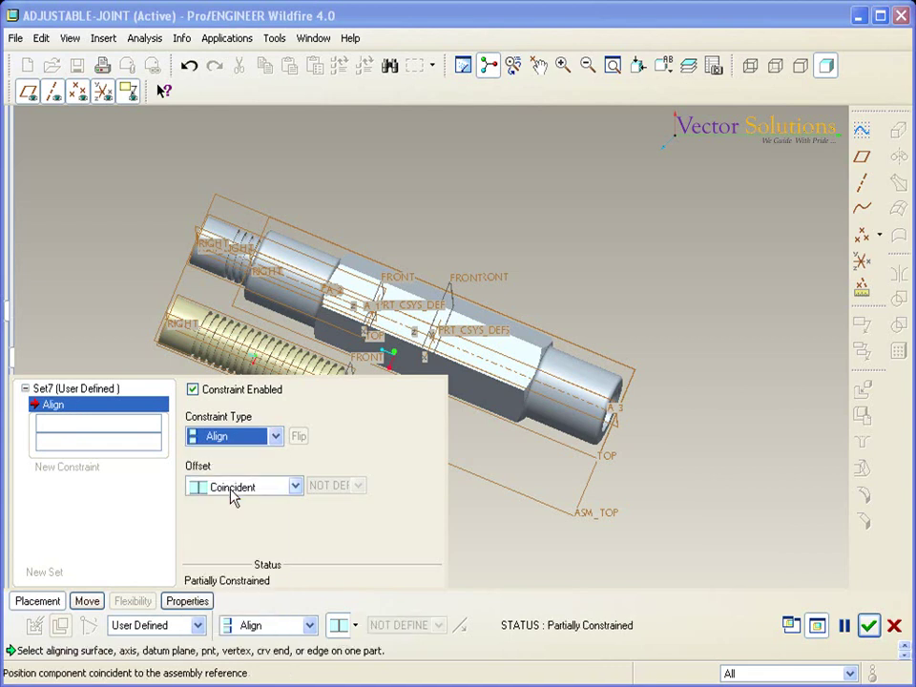
click(243, 359)
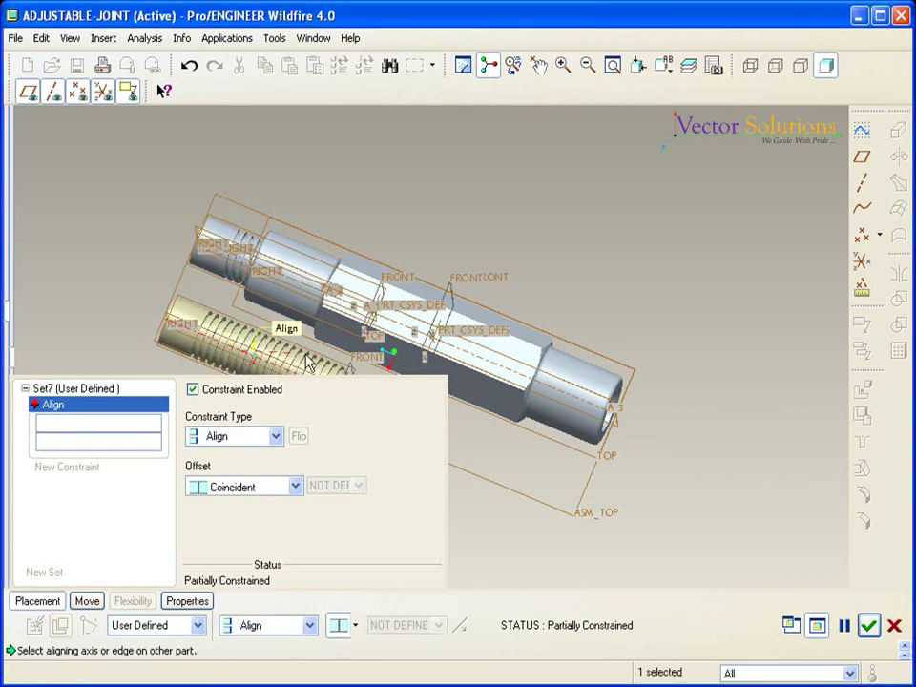
click(564, 399)
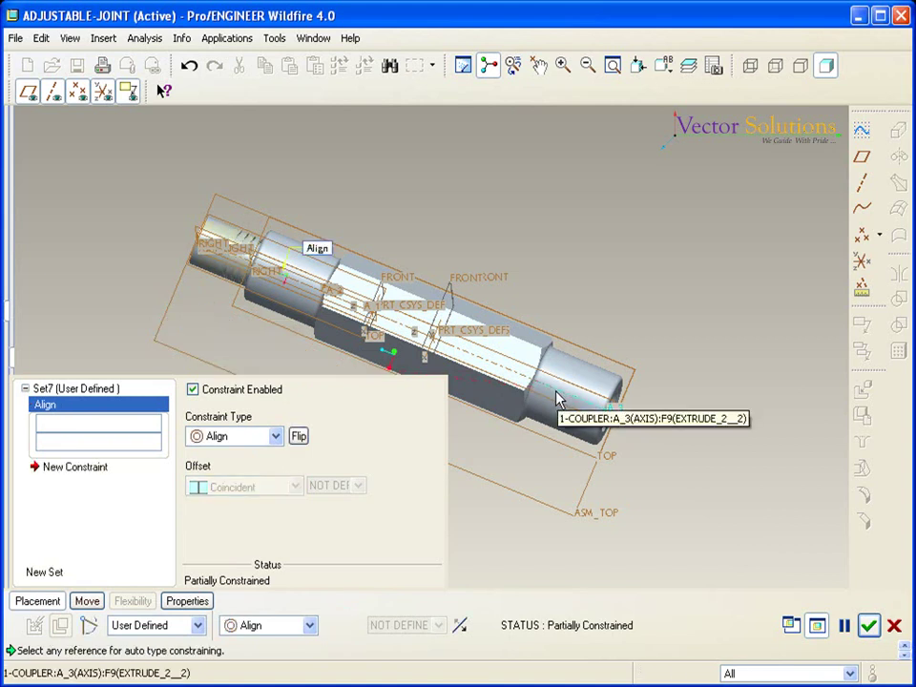
Step: Move joint-1.prt aside and flip its axis alignment to face the coupler
click(41, 604)
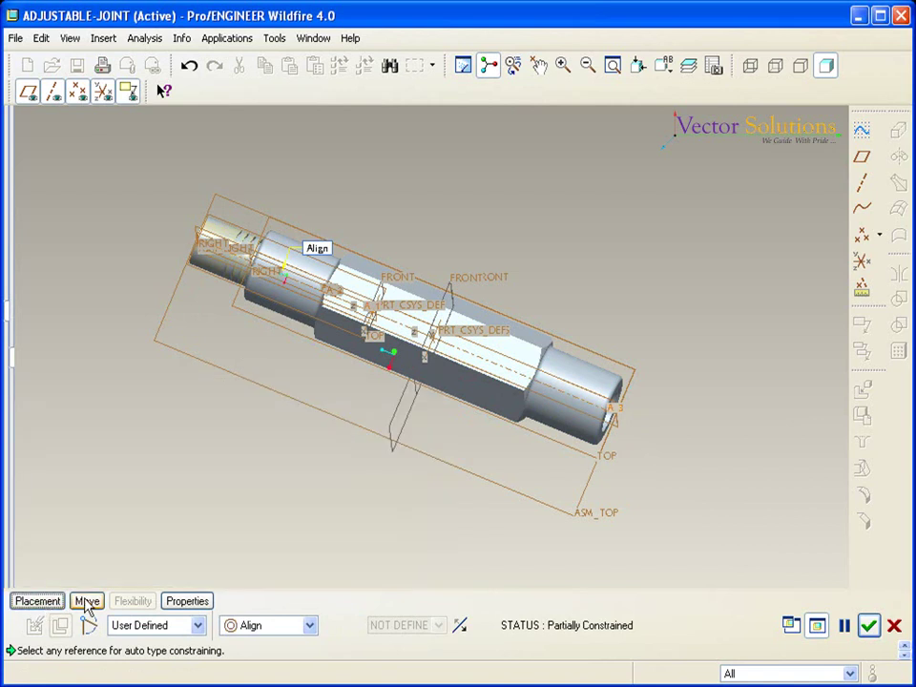
click(87, 604)
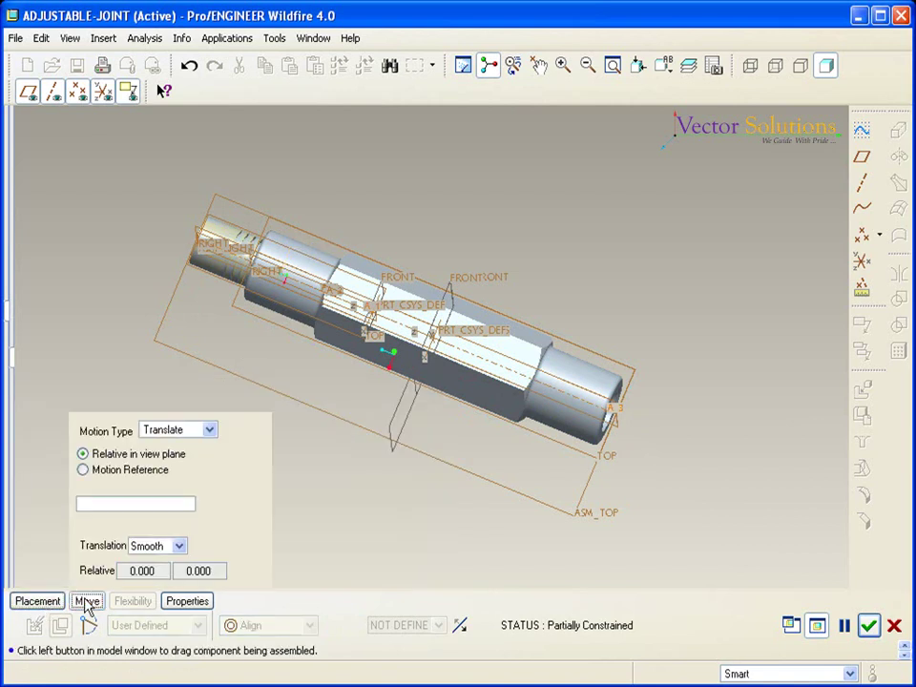
click(248, 262)
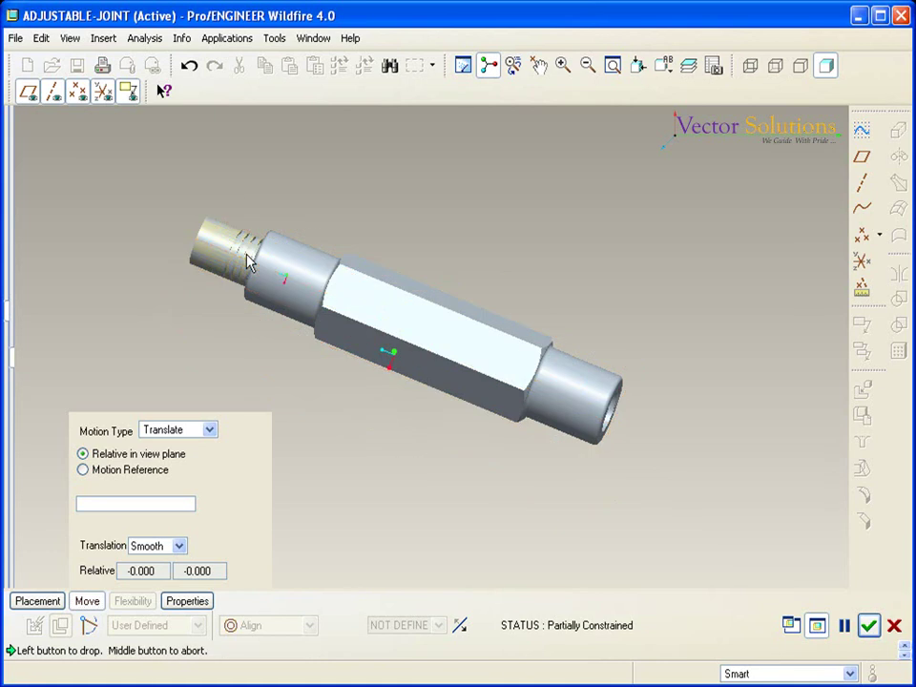
click(693, 461)
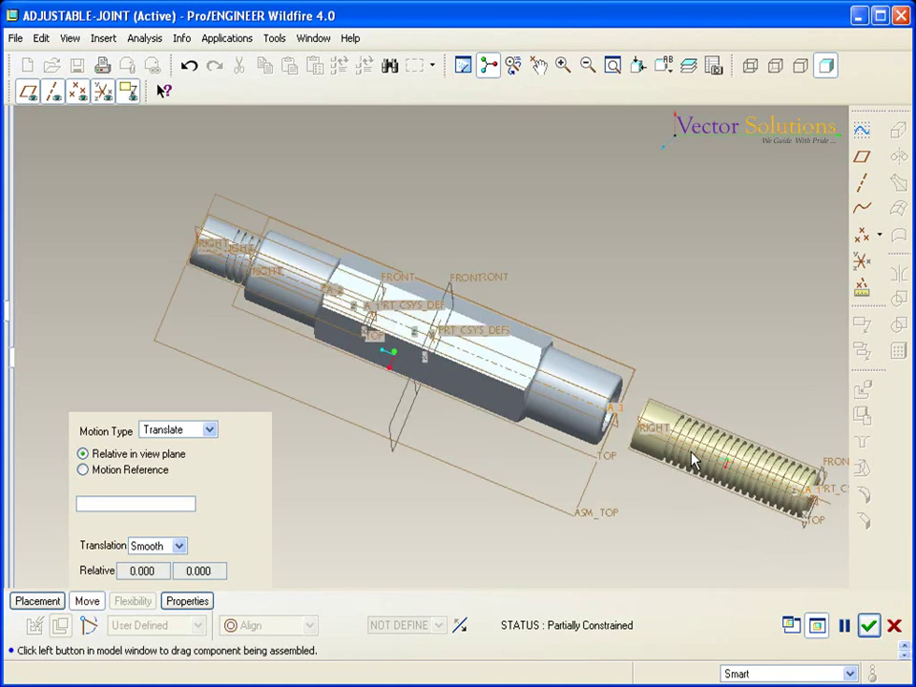
click(461, 630)
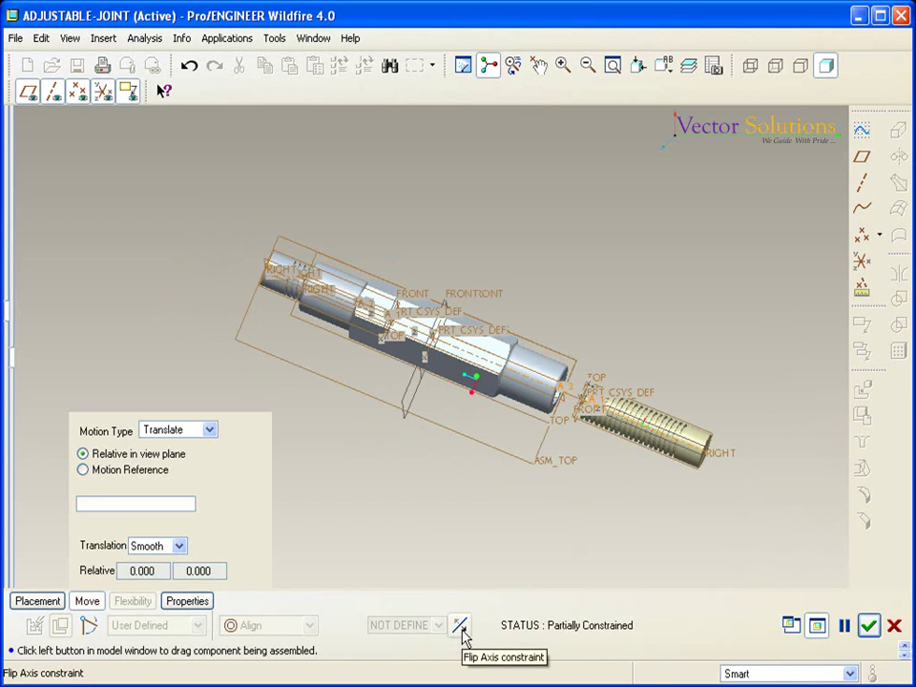
Step: Slide the flipped rod into the coupler's right end
scroll(718, 451, up, 2)
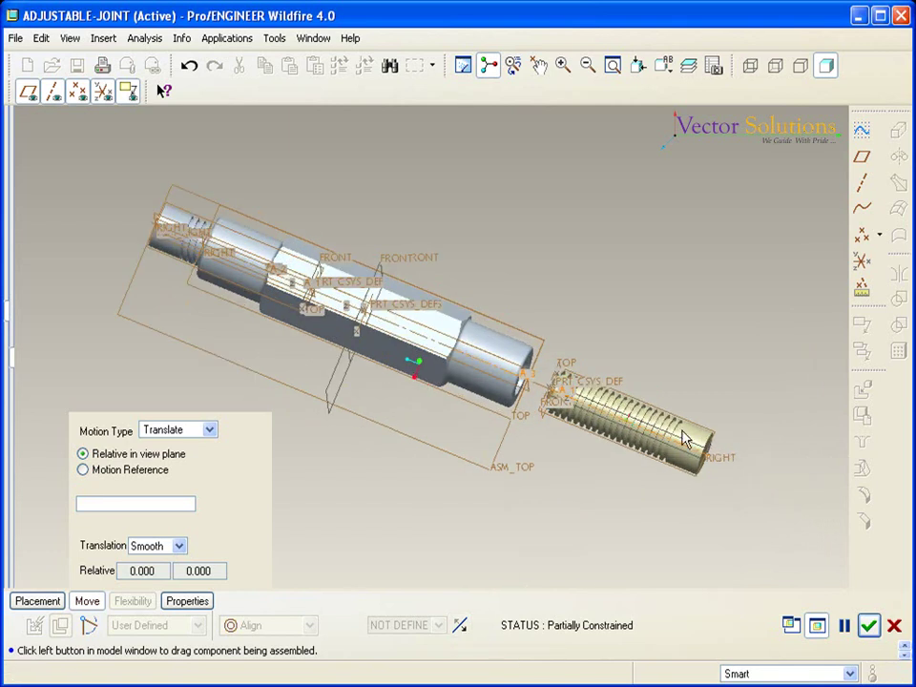
scroll(682, 439, up, 1)
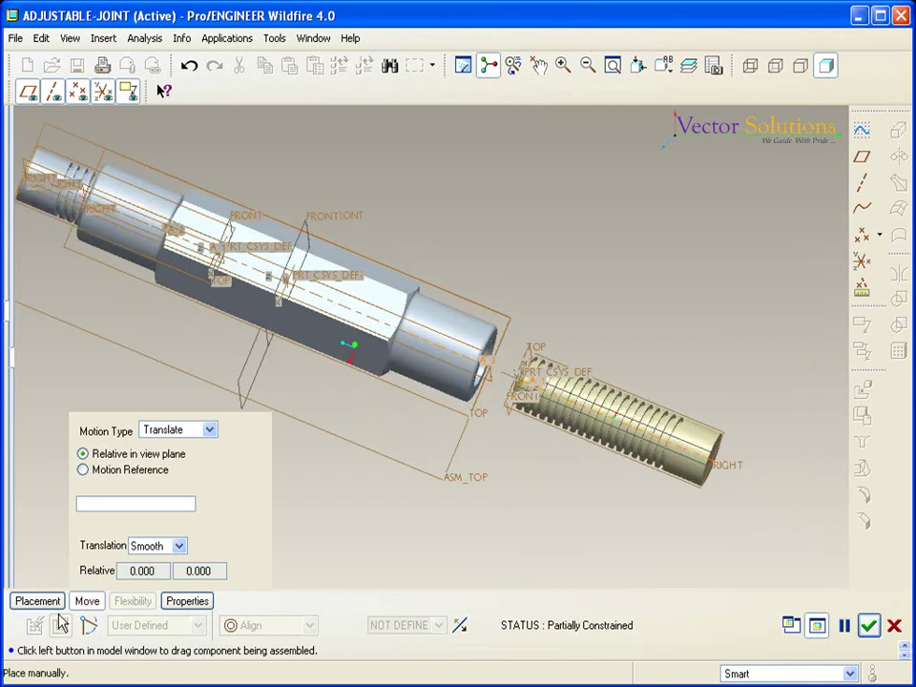
click(620, 456)
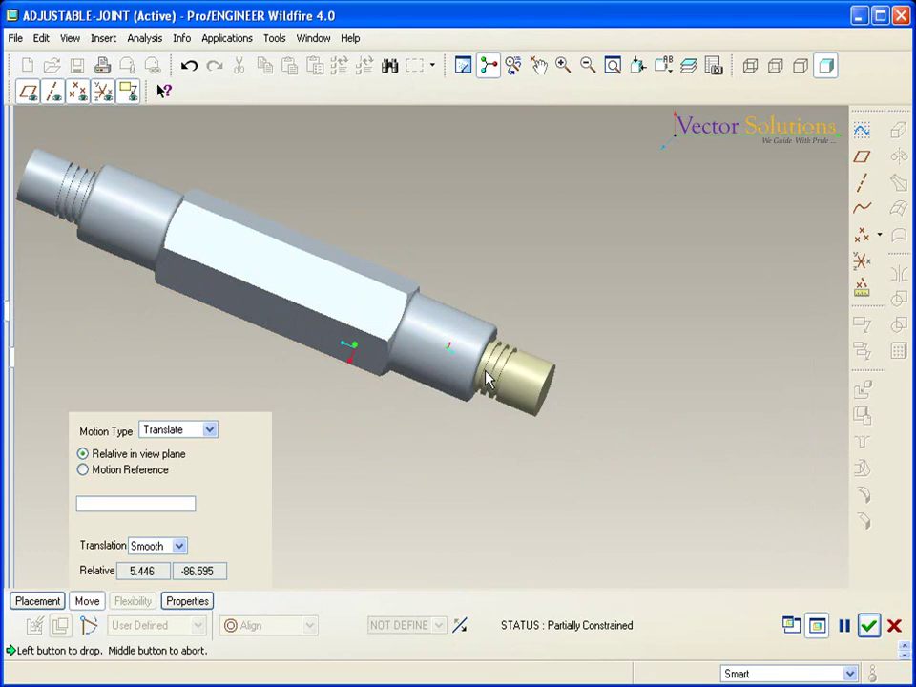
click(487, 378)
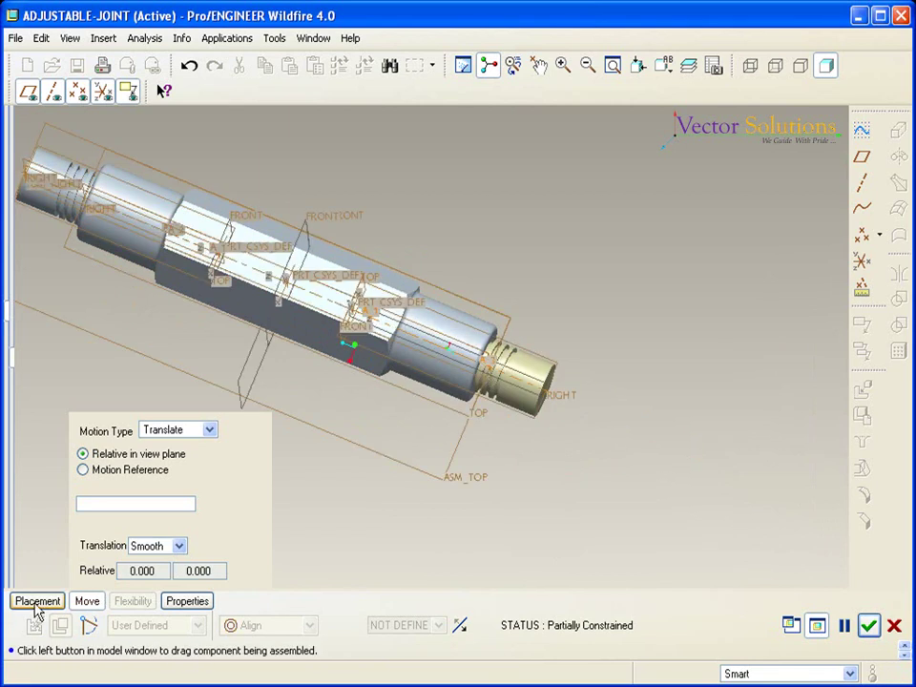
click(37, 602)
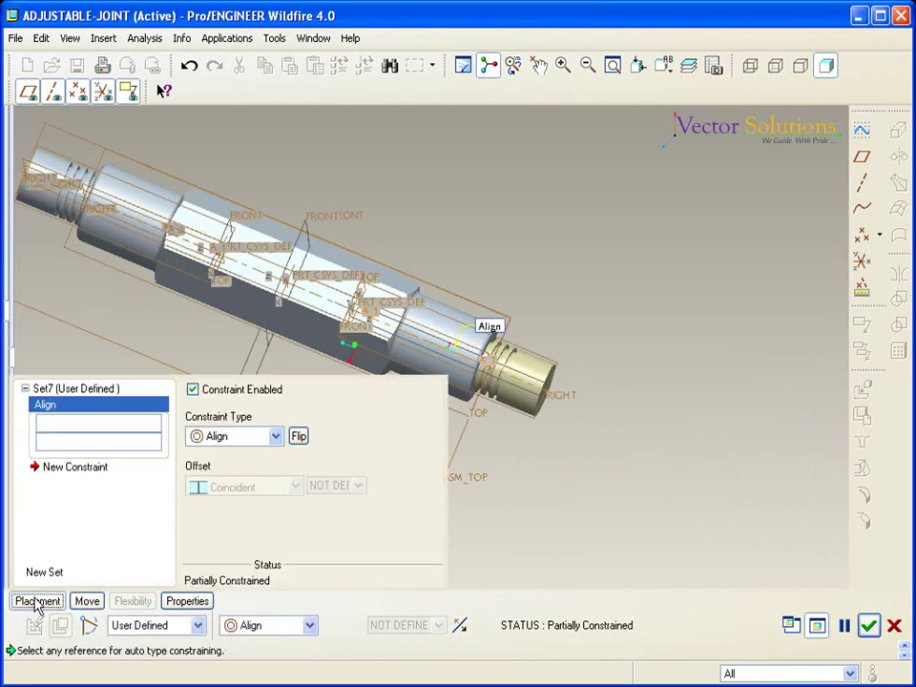
Step: Add a Fix constraint to hold joint-1.prt in place and accept its placement
click(76, 468)
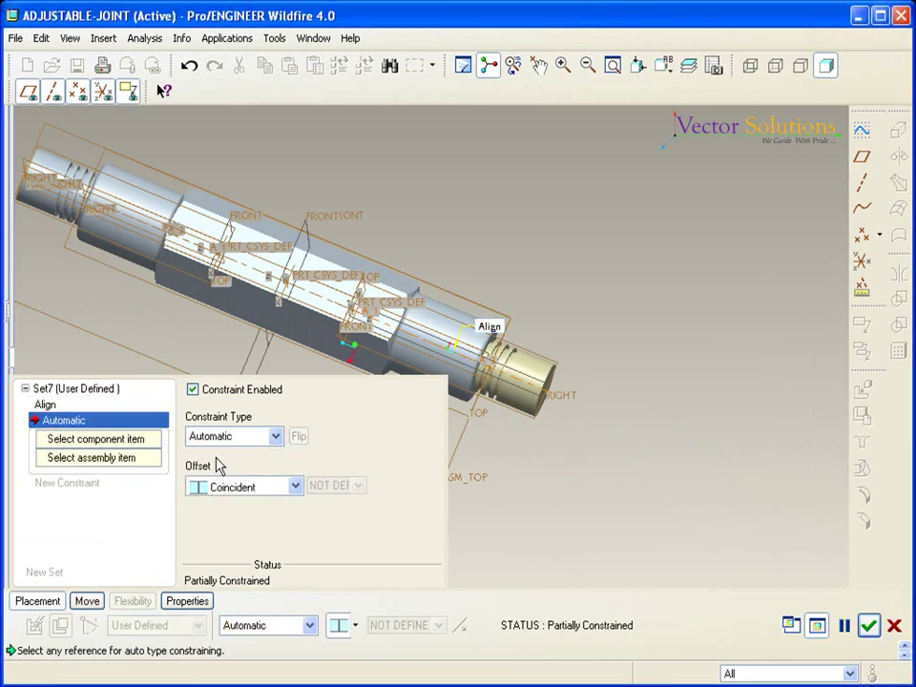
click(274, 437)
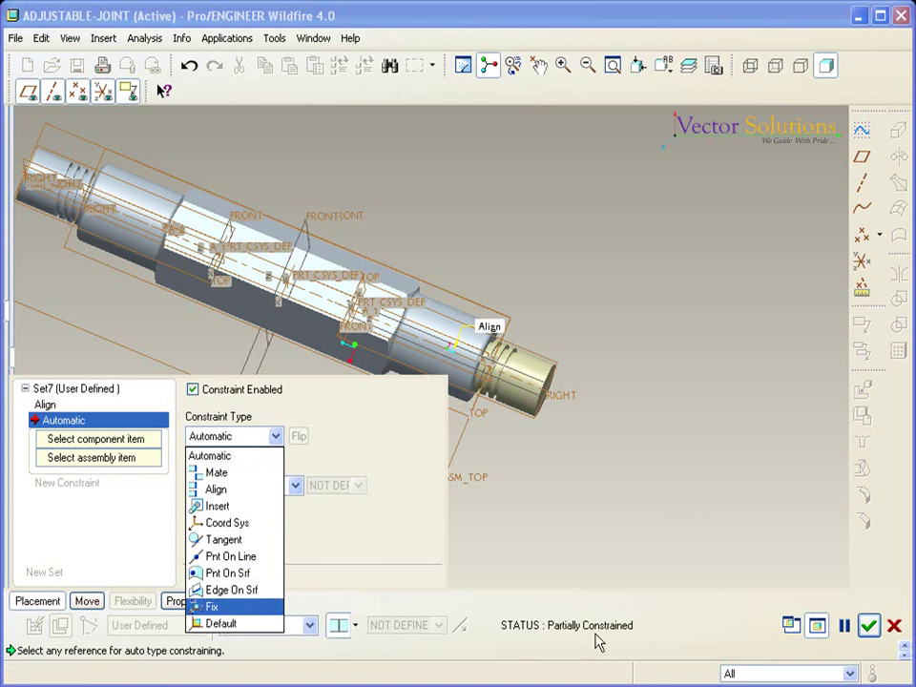
click(233, 608)
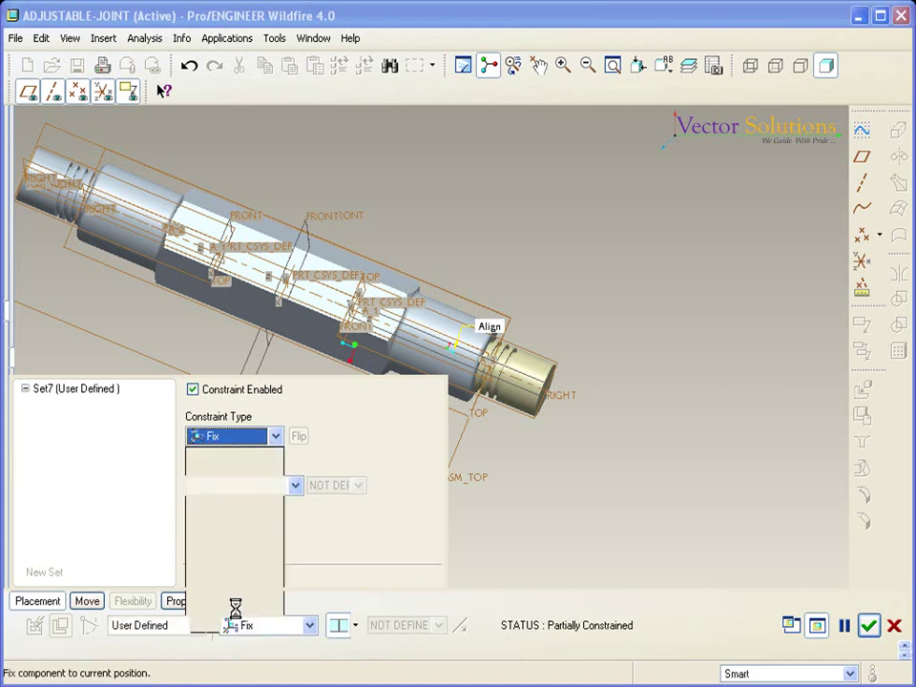
click(870, 626)
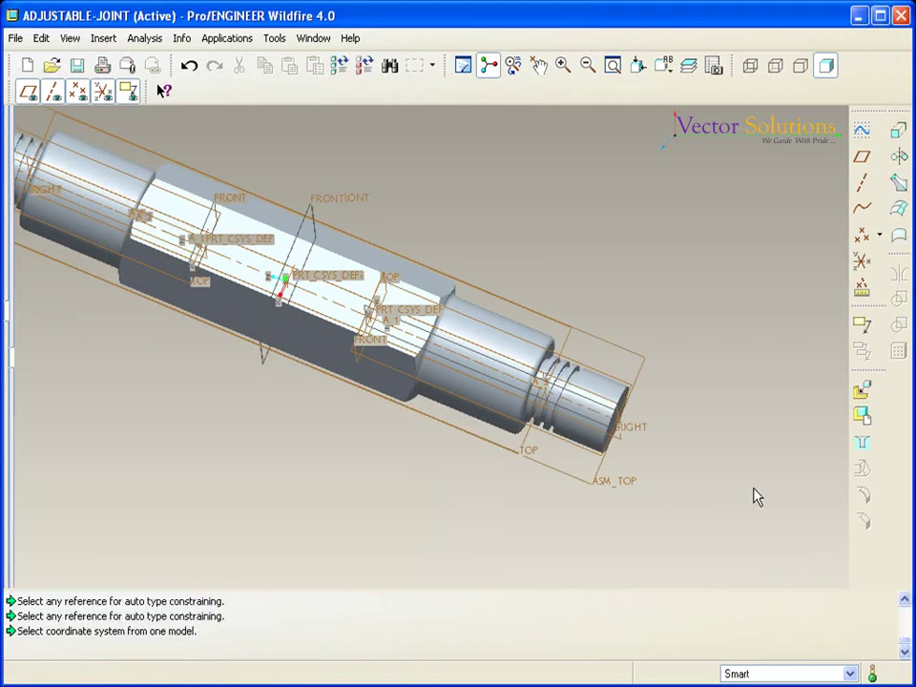
Step: Zoom on the assembly and start View > Render Window to shade the model
scroll(755, 495, up, 2)
scroll(286, 259, down, 2)
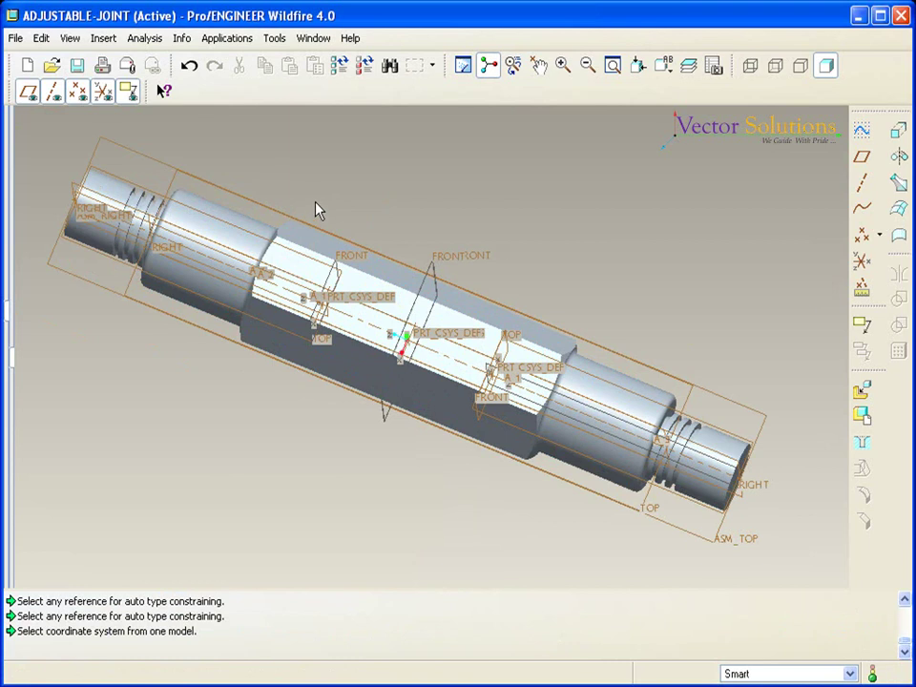
click(71, 40)
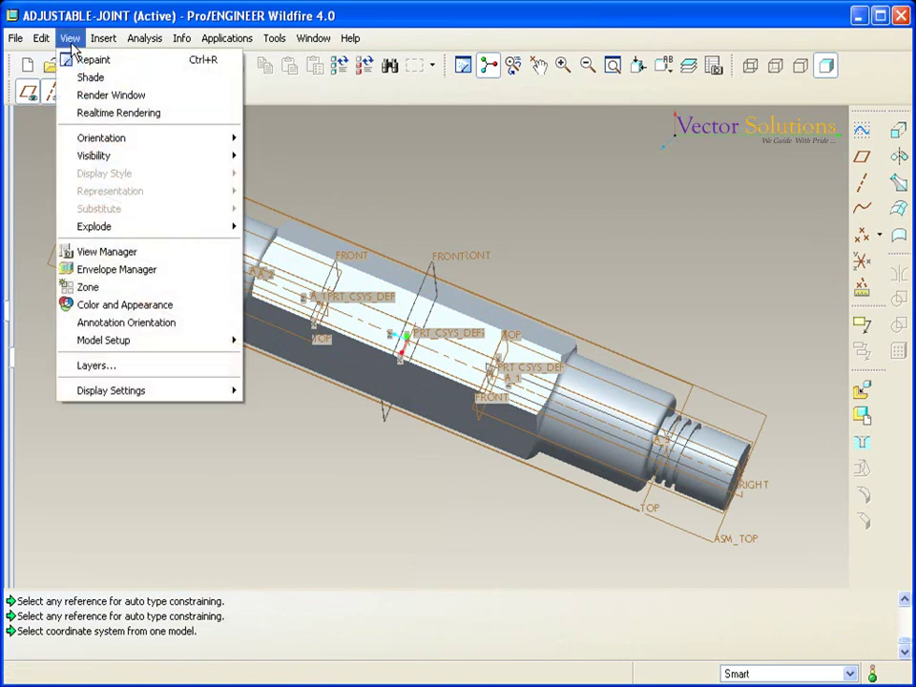
click(69, 95)
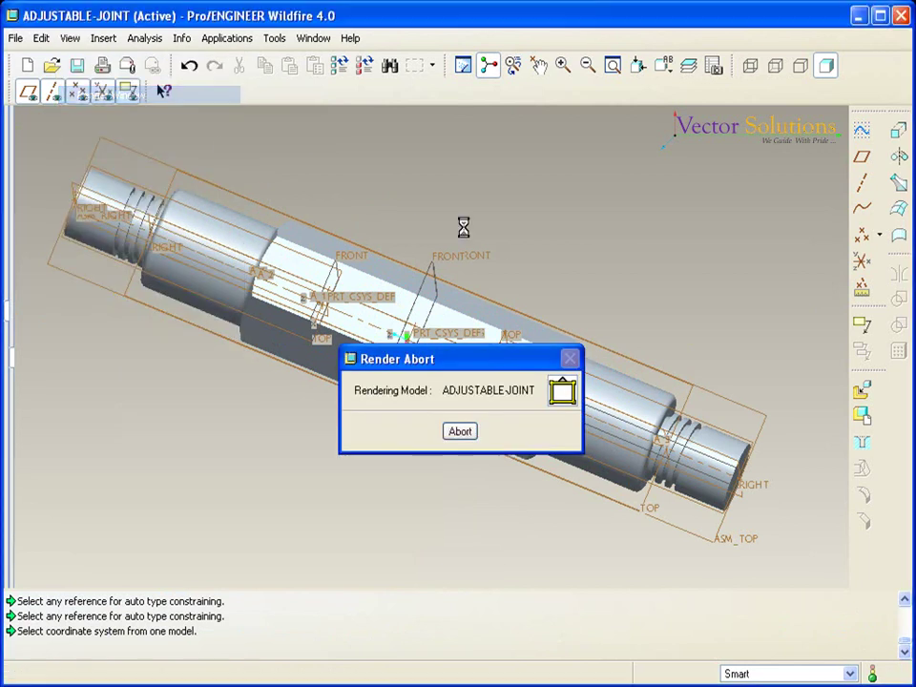